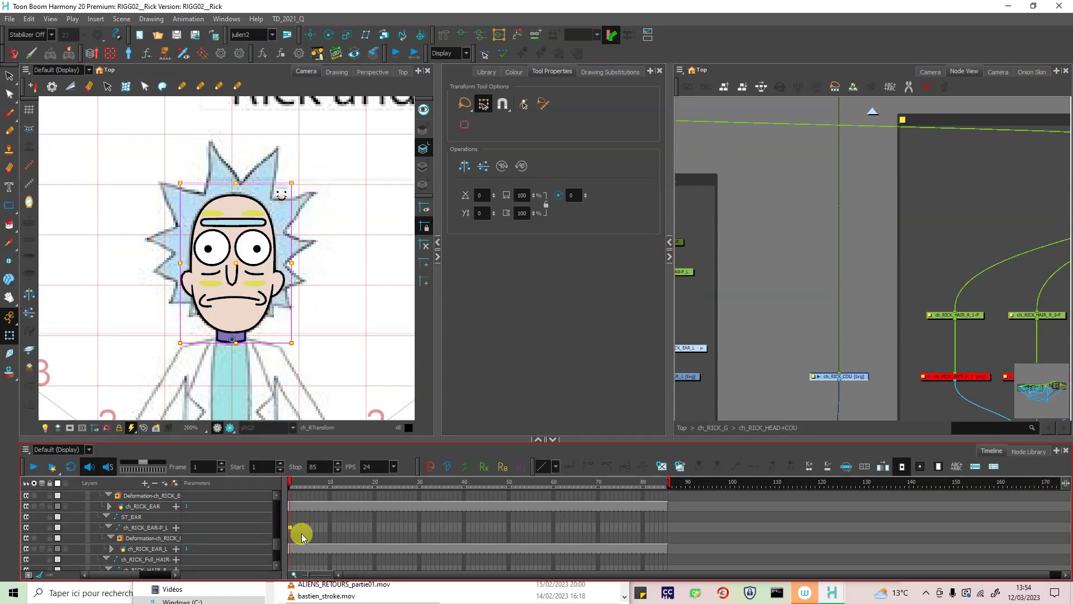
# Step: Solo the ch_RICK_COU neck drawing and activate the Rigging tool on it
pyautogui.scroll(-5, 302, 531)
pyautogui.click(34, 534)
pyautogui.moveTo(866, 396); pyautogui.dragTo(848, 371)
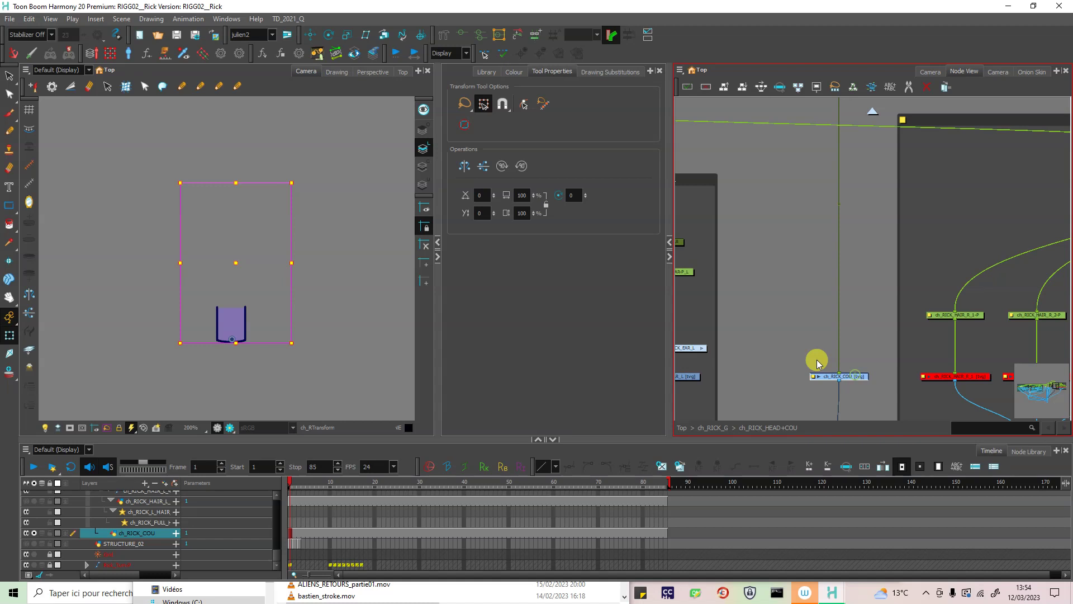
pyautogui.click(461, 37)
pyautogui.scroll(5, 214, 344)
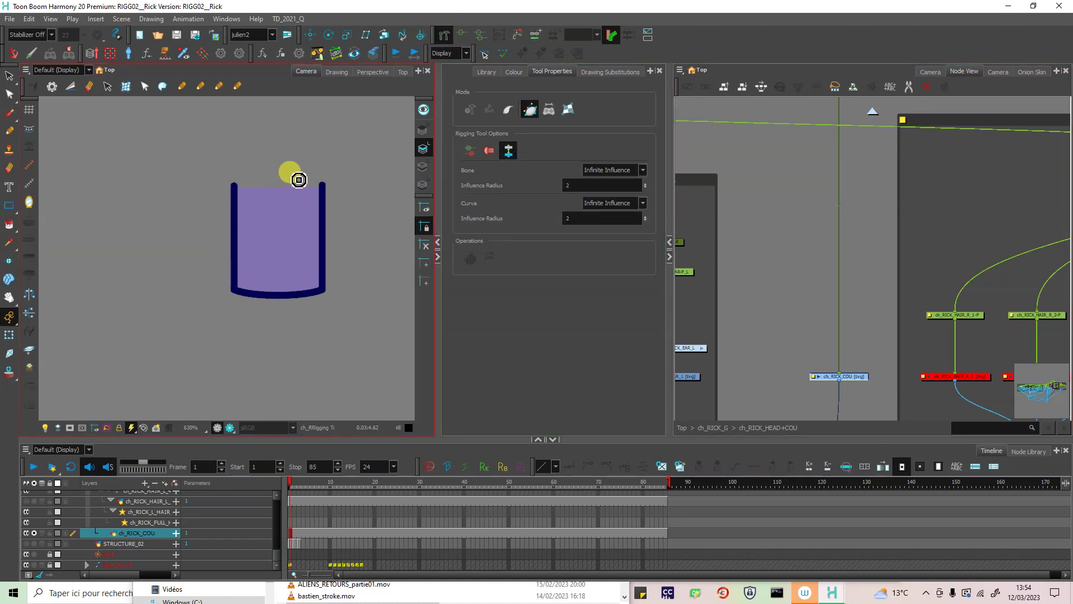
# Step: Build a closed envelope deformation around the neck, with points at its four corners and the middle of its base
pyautogui.click(326, 197)
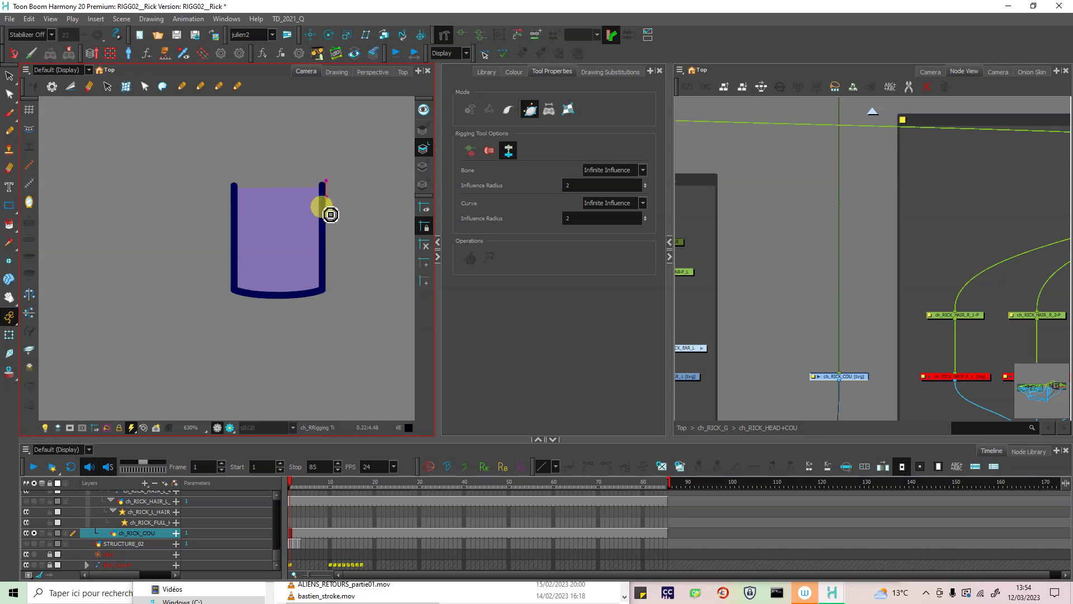
pyautogui.moveTo(325, 274); pyautogui.dragTo(326, 269)
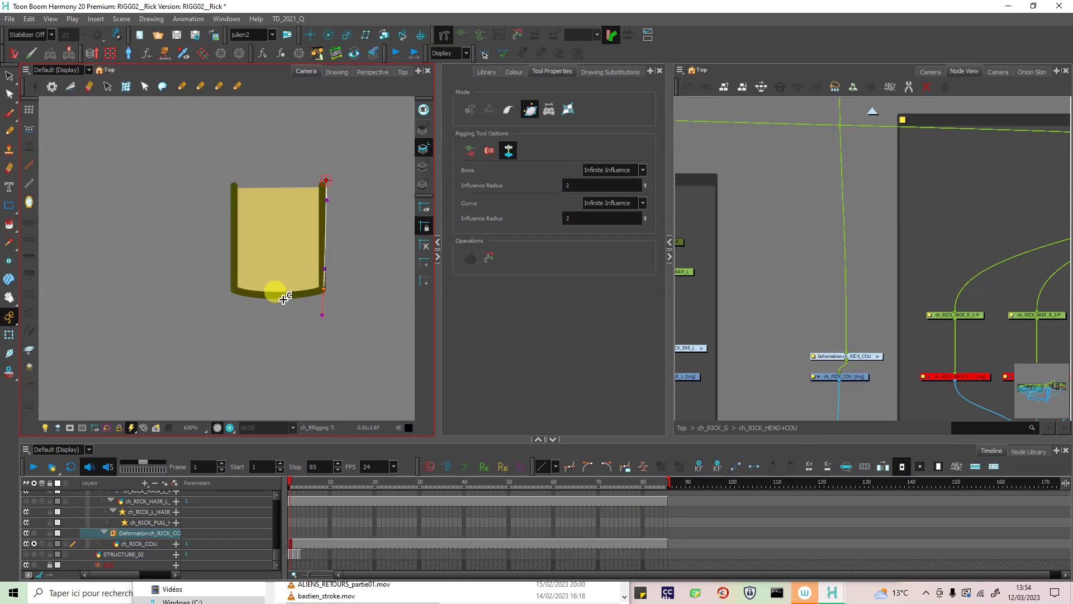
pyautogui.moveTo(234, 289); pyautogui.dragTo(244, 292)
pyautogui.moveTo(235, 184); pyautogui.dragTo(235, 201)
pyautogui.moveTo(324, 185); pyautogui.dragTo(328, 187)
pyautogui.moveTo(238, 175); pyautogui.dragTo(252, 185)
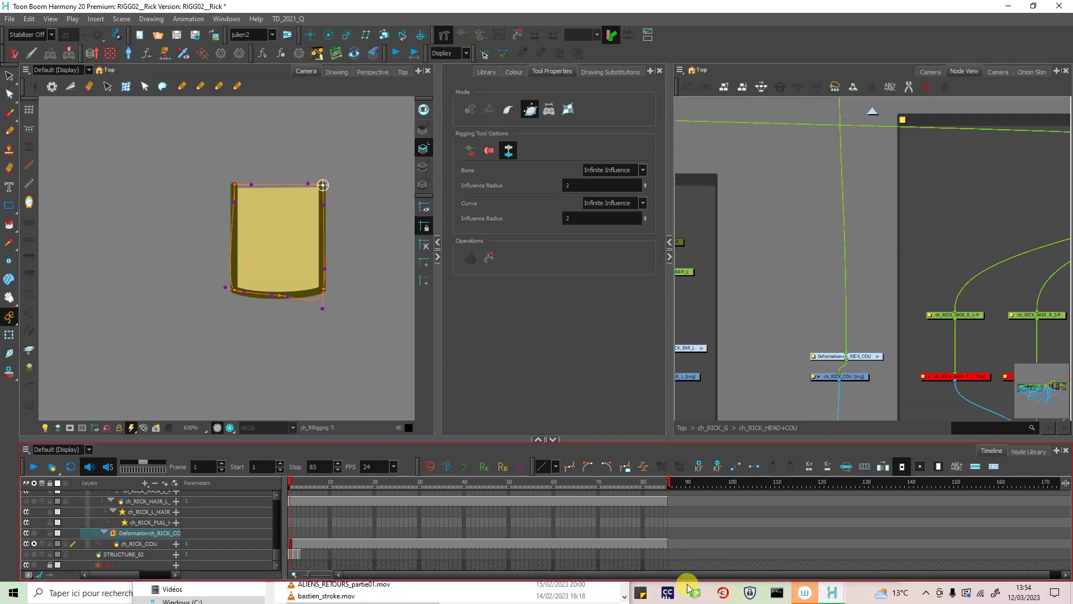
pyautogui.click(719, 596)
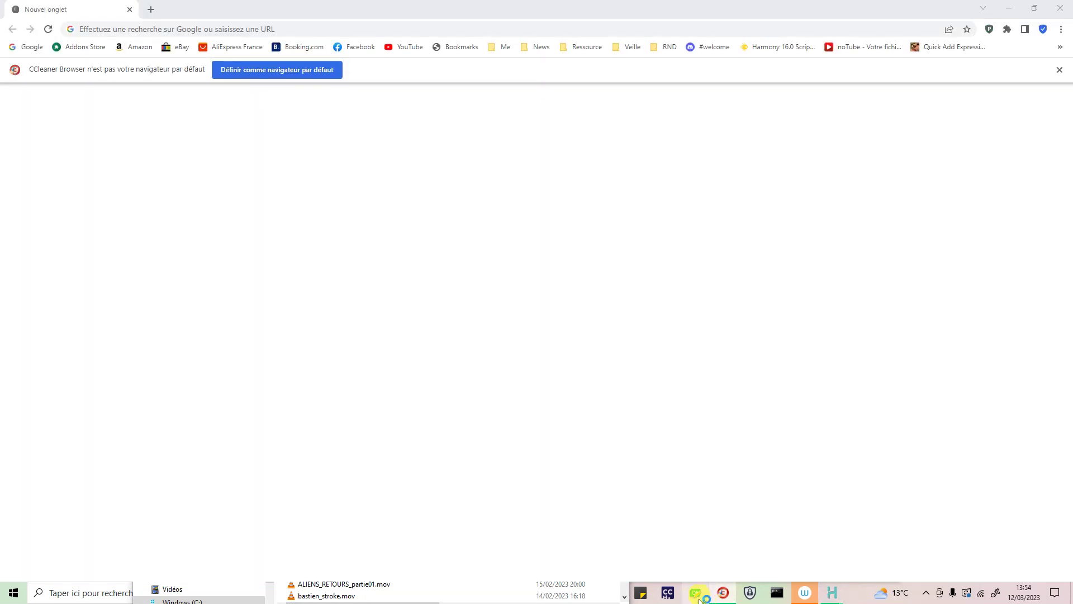
pyautogui.click(1015, 10)
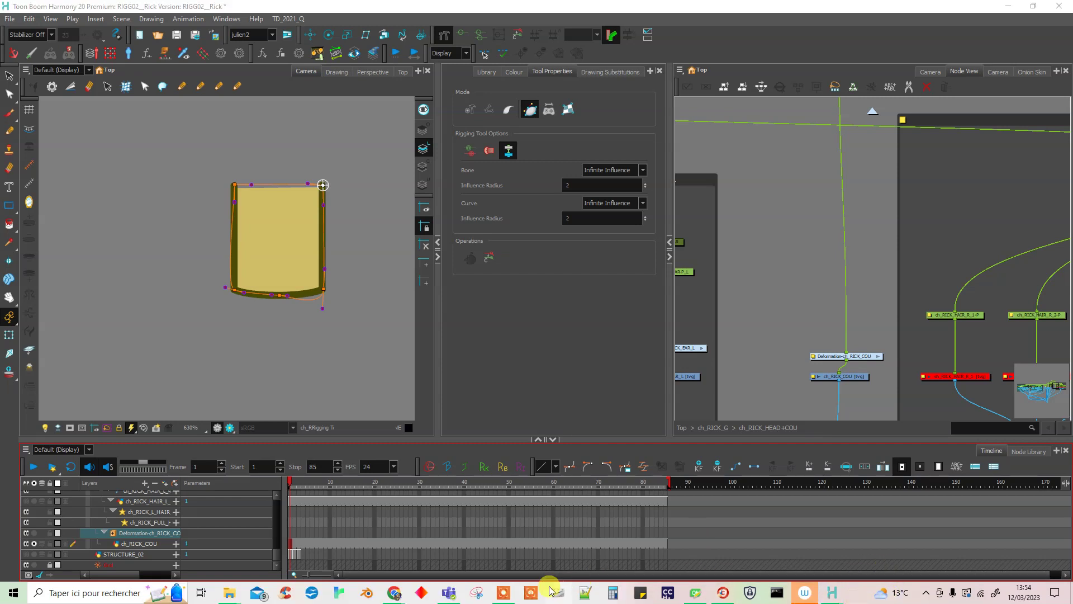
pyautogui.click(510, 596)
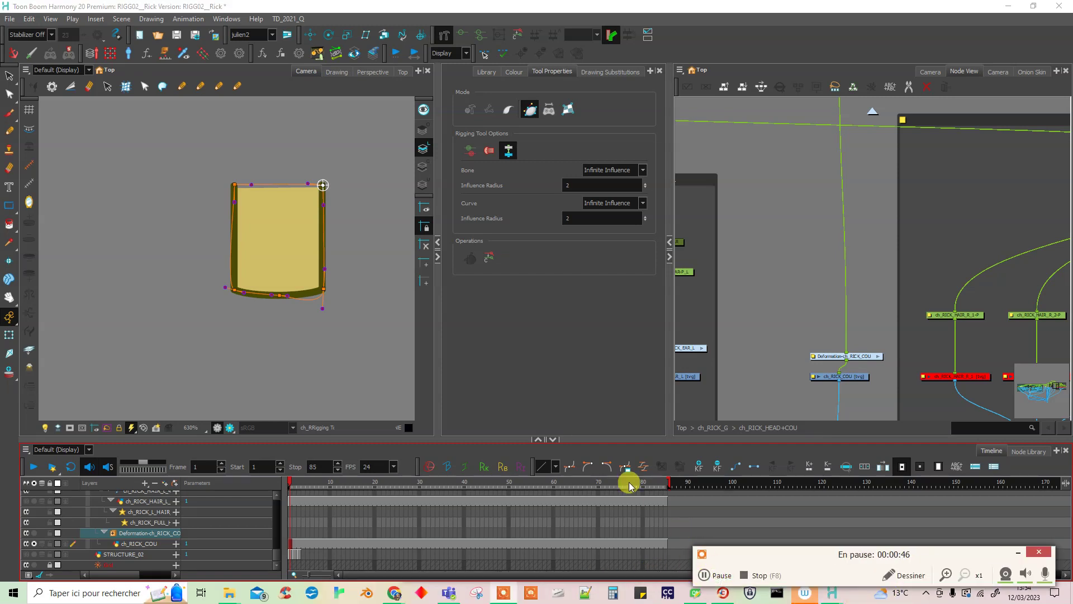
# Step: Adjust the neck envelope's points and handles so the curve follows the neck's sides and rounded base
pyautogui.click(326, 312)
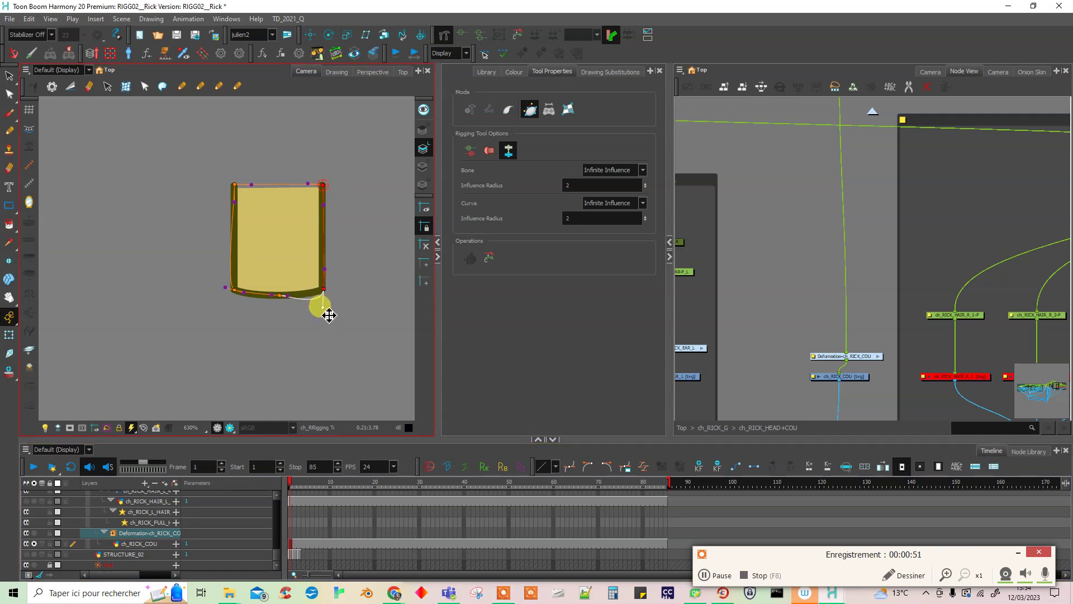
pyautogui.moveTo(226, 287); pyautogui.dragTo(235, 268)
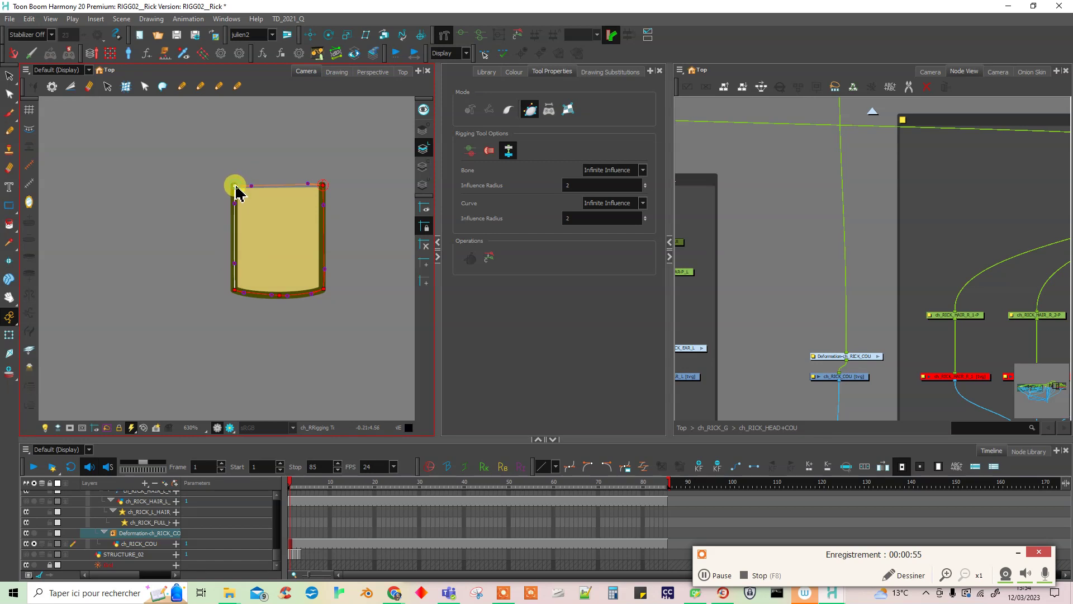
pyautogui.click(326, 190)
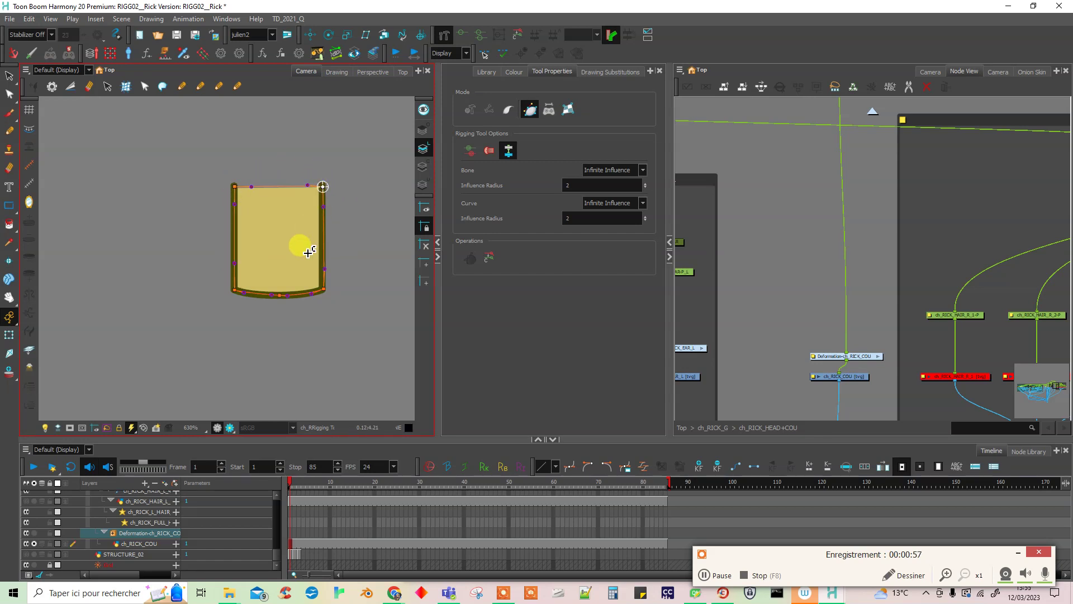
pyautogui.click(278, 296)
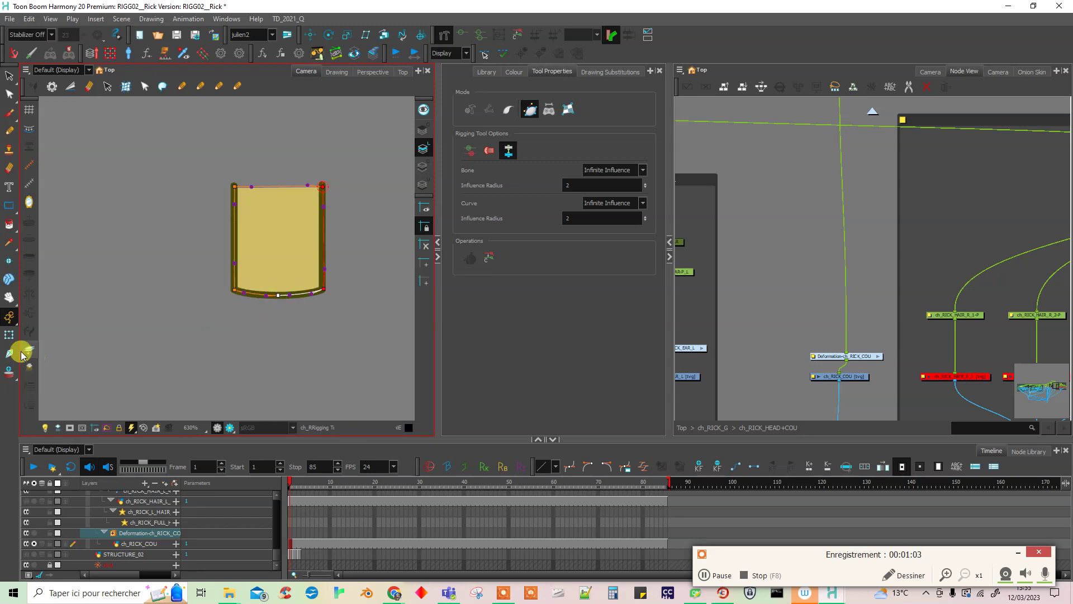
# Step: Align the neck's deformation group above the ch_RICK_COU node, turn off the neck's solo and save the scene
pyautogui.click(9, 335)
pyautogui.click(881, 322)
pyautogui.moveTo(865, 360); pyautogui.dragTo(859, 354)
pyautogui.click(848, 305)
pyautogui.click(34, 543)
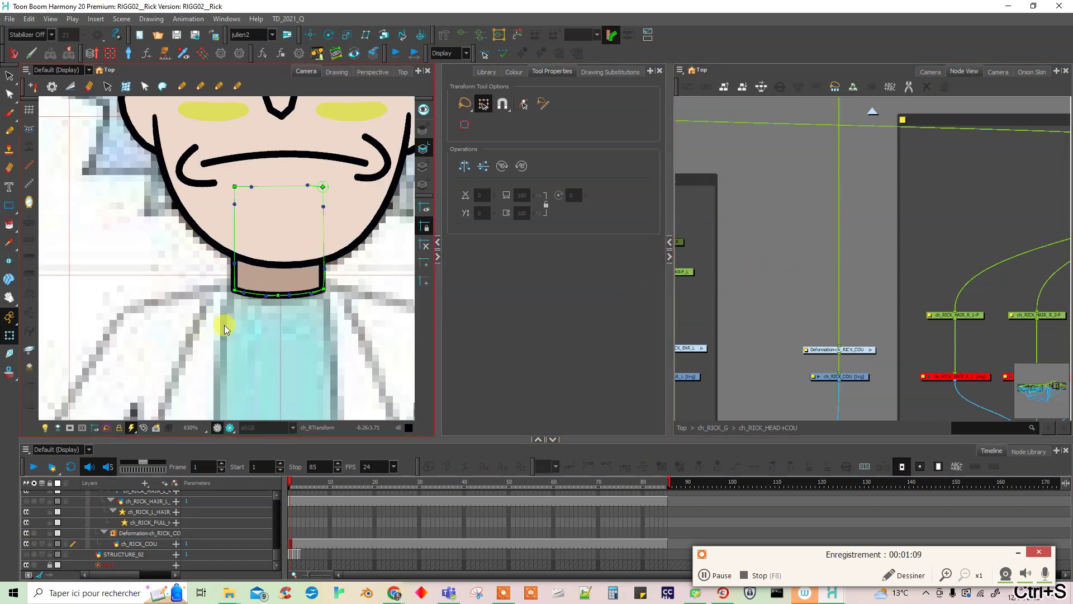
# Step: Test the neck rig by rotating the head and neck with the ch_RICK_COU-P peg, and undo the rotation
pyautogui.scroll(-3, 219, 376)
pyautogui.click(251, 341)
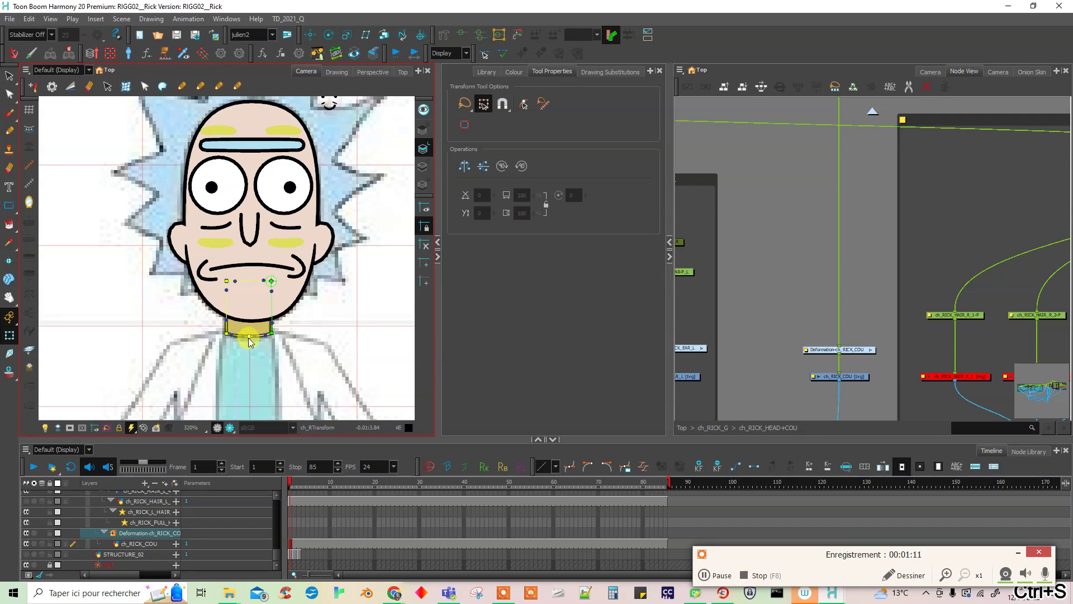
pyautogui.hotkey('ctrl', 'z')
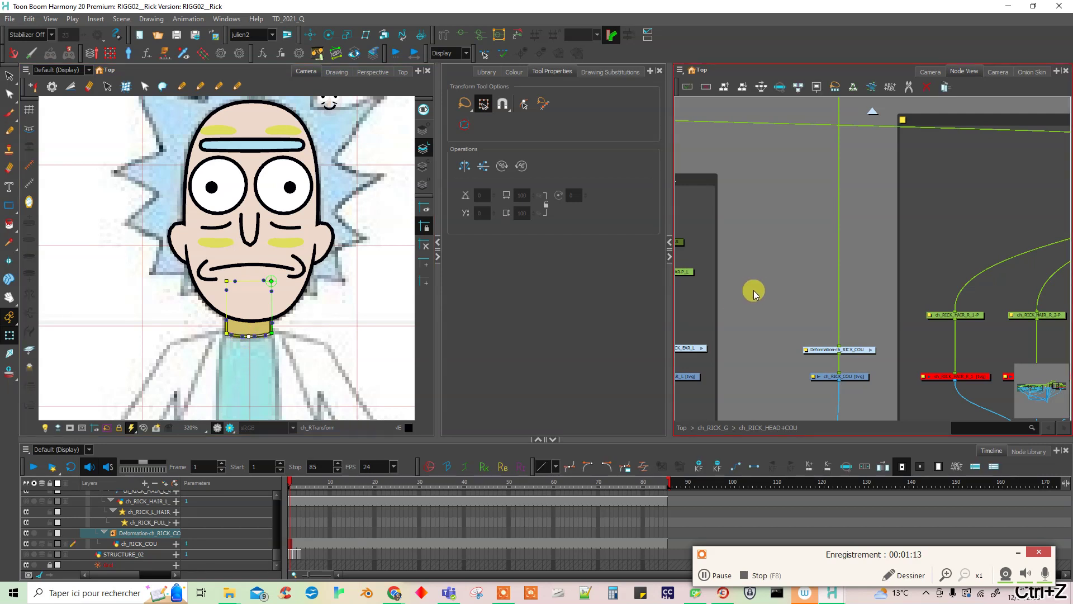
pyautogui.scroll(5, 766, 347)
pyautogui.click(841, 242)
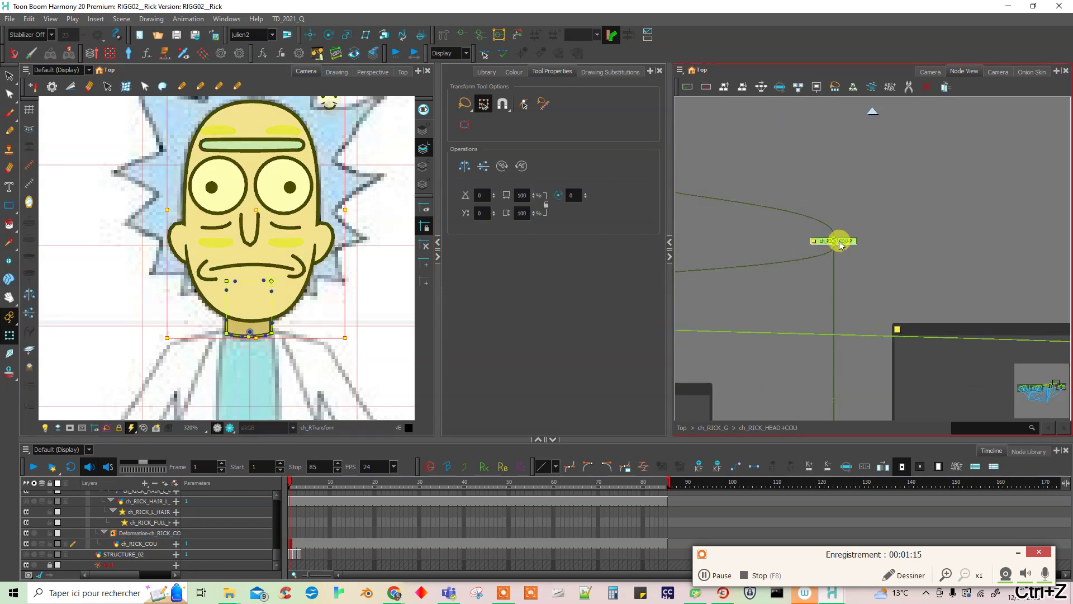
pyautogui.click(345, 338)
pyautogui.moveTo(352, 338); pyautogui.dragTo(353, 369)
pyautogui.click(244, 341)
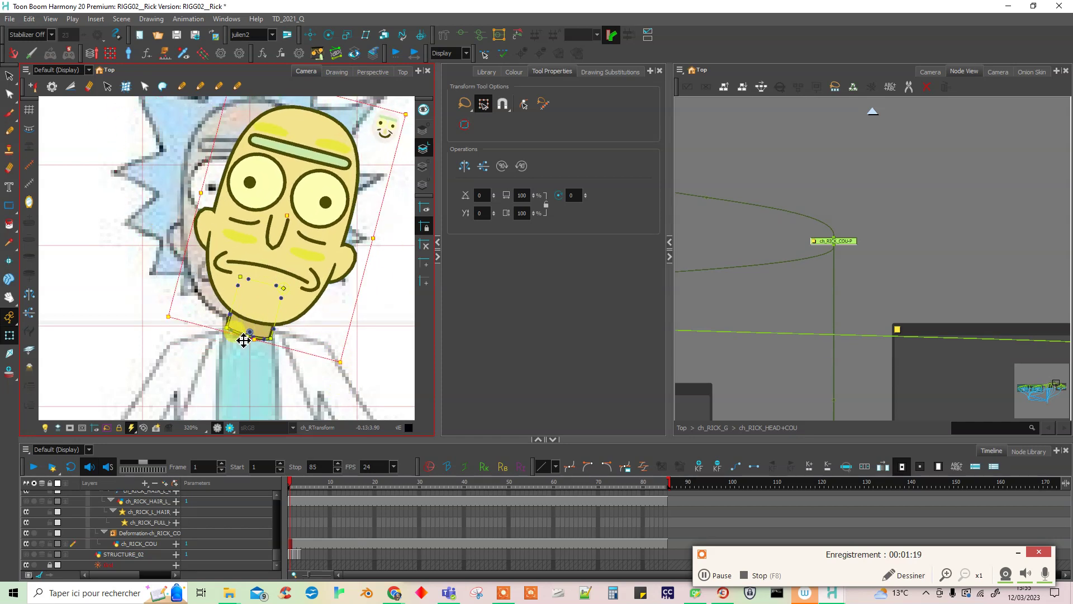
pyautogui.hotkey('ctrl', 'z')
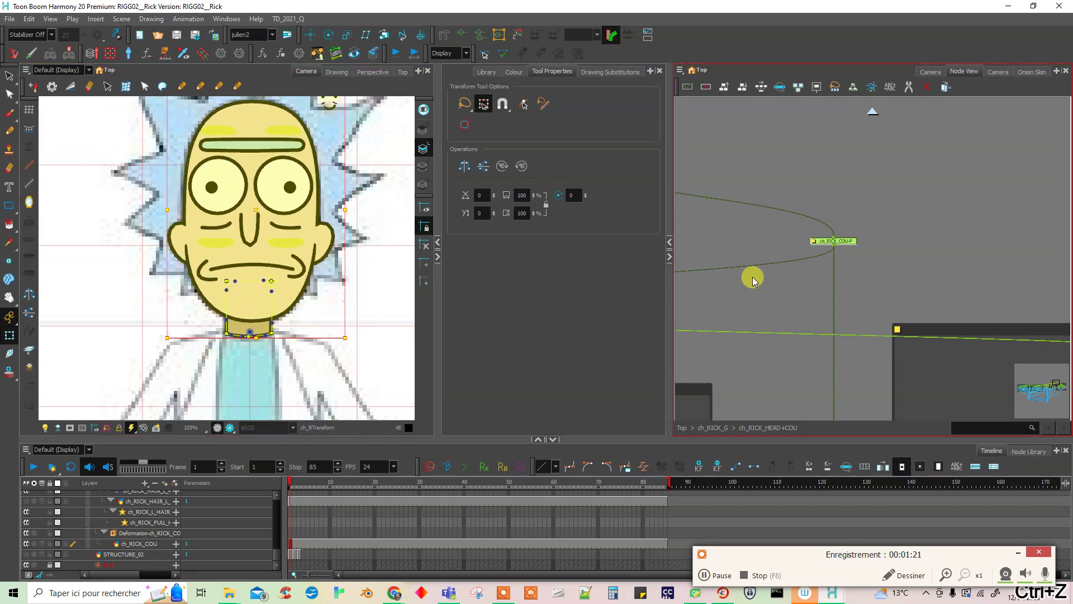
# Step: Go up to the Top level of the node network and disable the Rick_Turn reference drawing
pyautogui.scroll(-3, 275, 311)
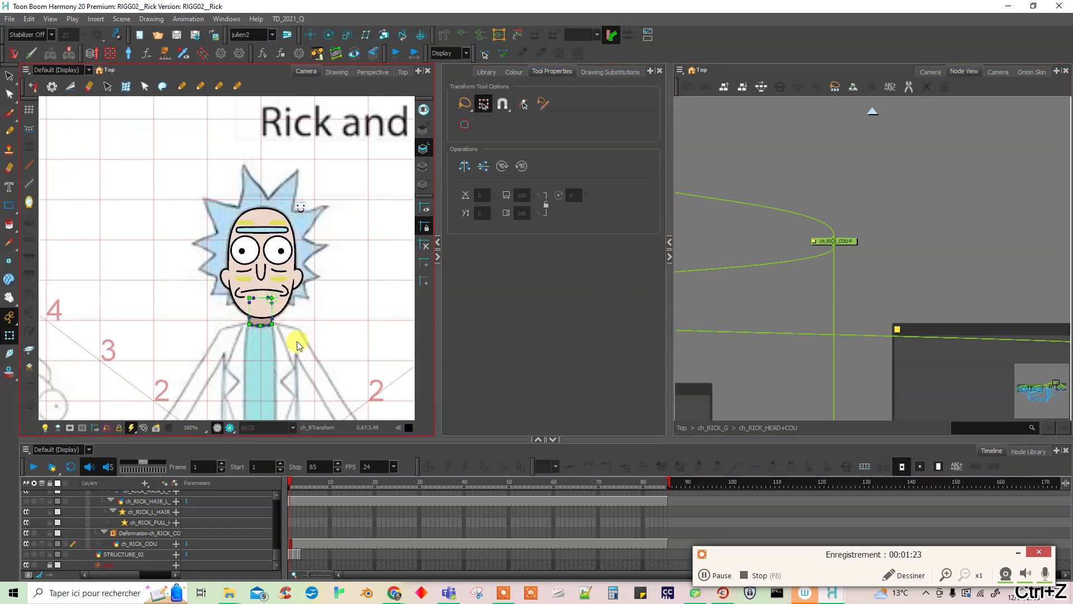
pyautogui.moveTo(811, 366); pyautogui.dragTo(745, 334)
pyautogui.moveTo(787, 359); pyautogui.dragTo(702, 405)
pyautogui.click(313, 205)
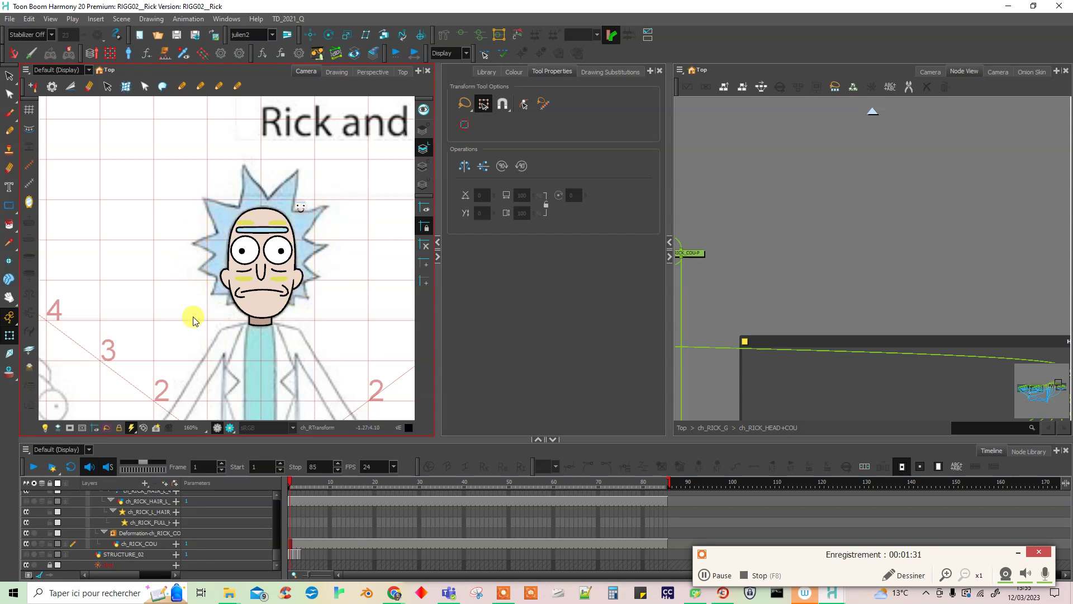
pyautogui.click(872, 112)
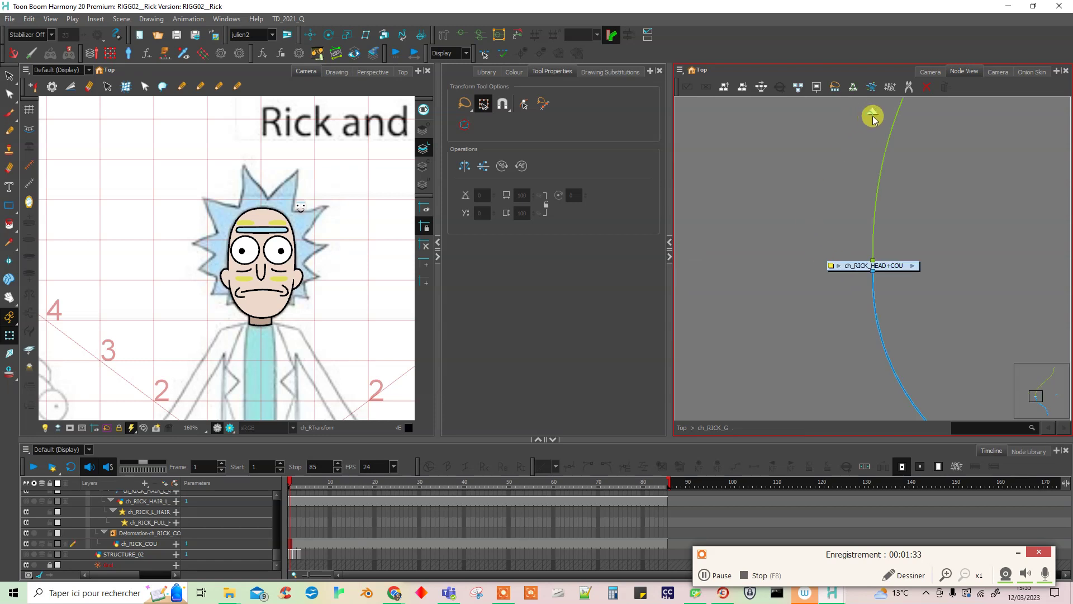
pyautogui.click(874, 116)
pyautogui.click(928, 293)
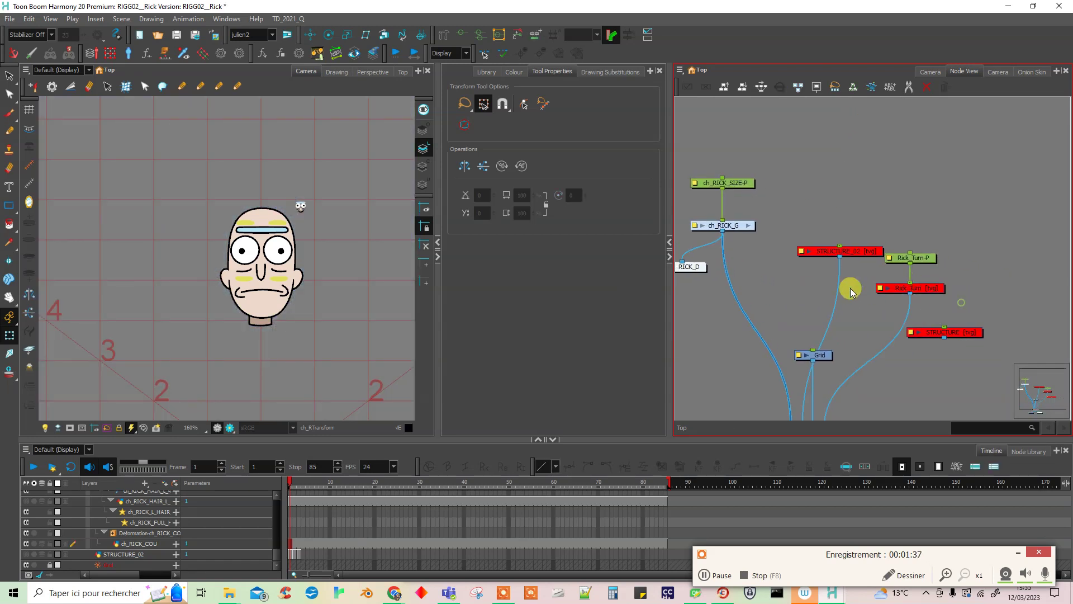
# Step: Locate the HAIR backdrop inside the ch_RICK_HEAD+COU group and enable all of its hair drawings
pyautogui.click(305, 206)
pyautogui.press('o')
pyautogui.moveTo(963, 342); pyautogui.dragTo(707, 339)
pyautogui.moveTo(917, 347); pyautogui.dragTo(807, 340)
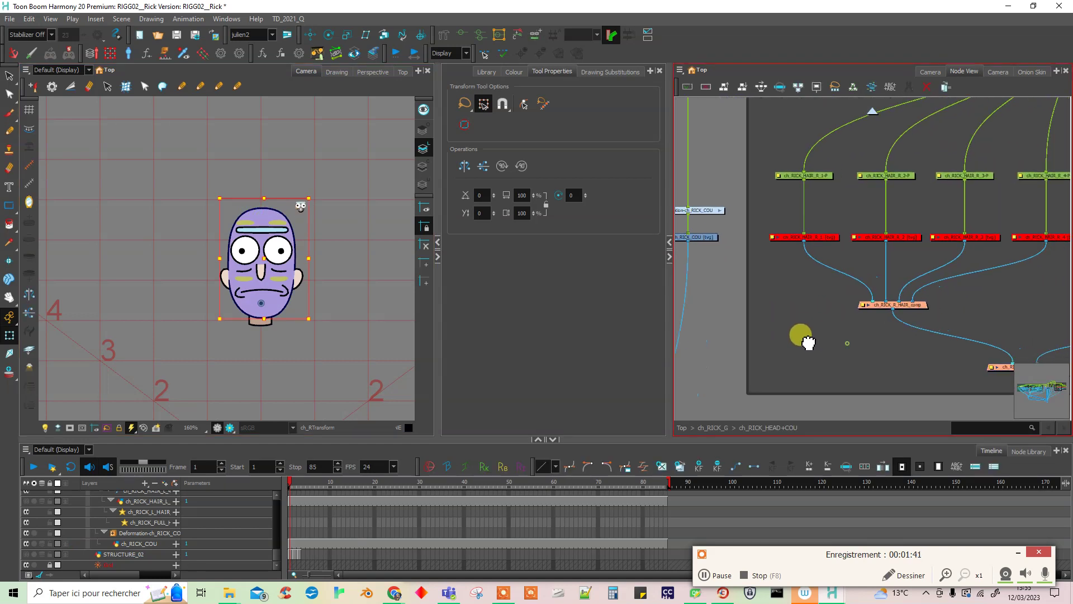
pyautogui.scroll(-1, 831, 339)
pyautogui.moveTo(873, 358); pyautogui.dragTo(758, 376)
pyautogui.moveTo(709, 351); pyautogui.dragTo(756, 347)
pyautogui.moveTo(727, 274)
pyautogui.mouseDown()
pyautogui.moveTo(924, 301)
pyautogui.moveTo(894, 302)
pyautogui.moveTo(957, 297)
pyautogui.mouseUp()
pyautogui.press('d')
pyautogui.click(911, 340)
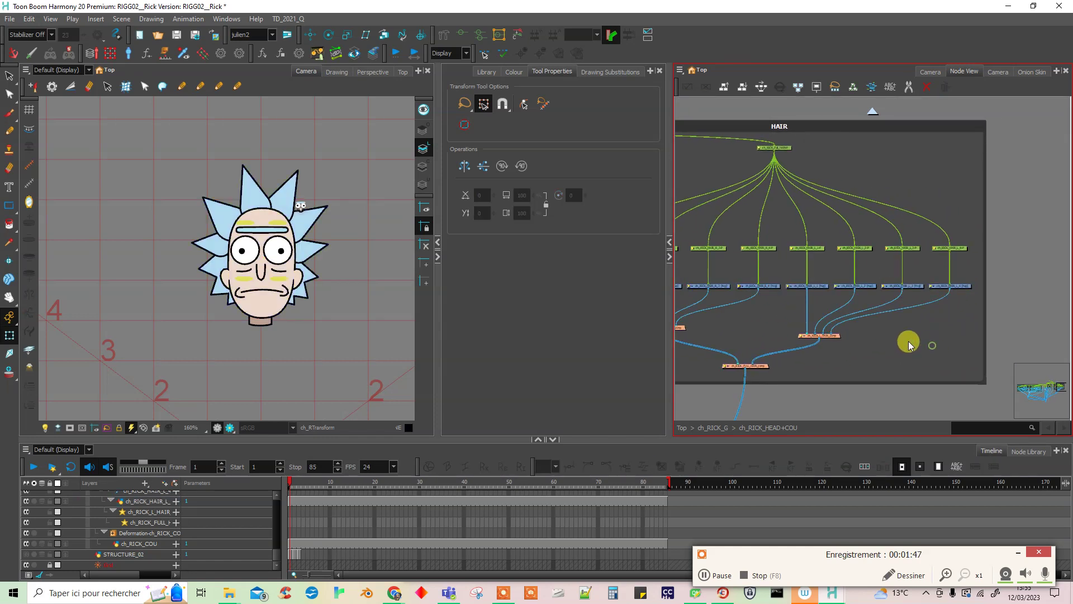
# Step: Enlarge the HAIR backdrop slightly and move the ch_RICK_FULL_HAIR_comp composite lower for more room
pyautogui.scroll(3, 277, 183)
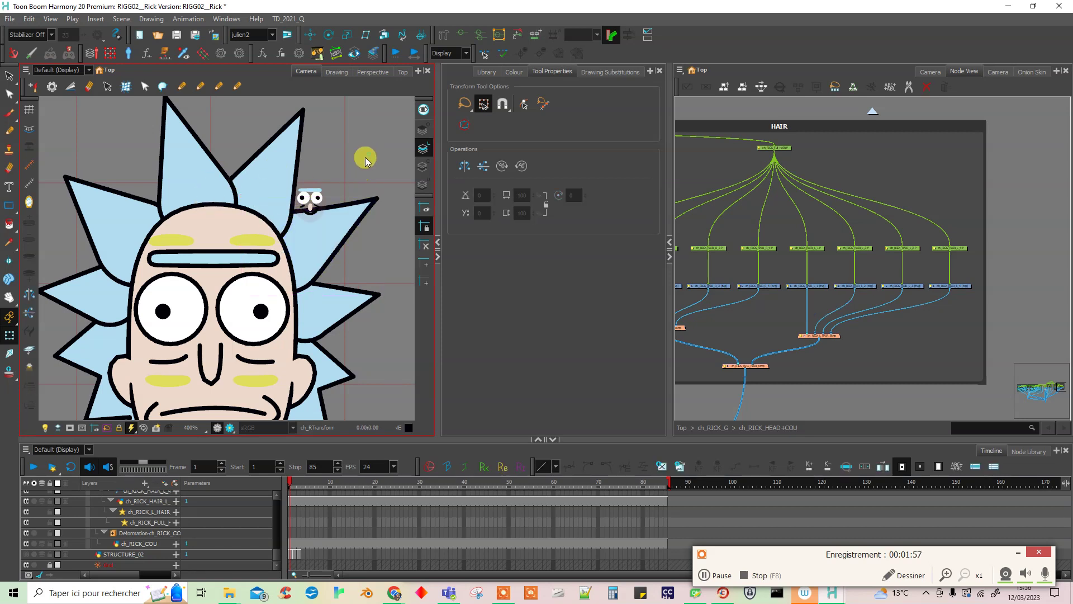
pyautogui.moveTo(982, 382); pyautogui.dragTo(990, 394)
pyautogui.moveTo(747, 351); pyautogui.dragTo(822, 354)
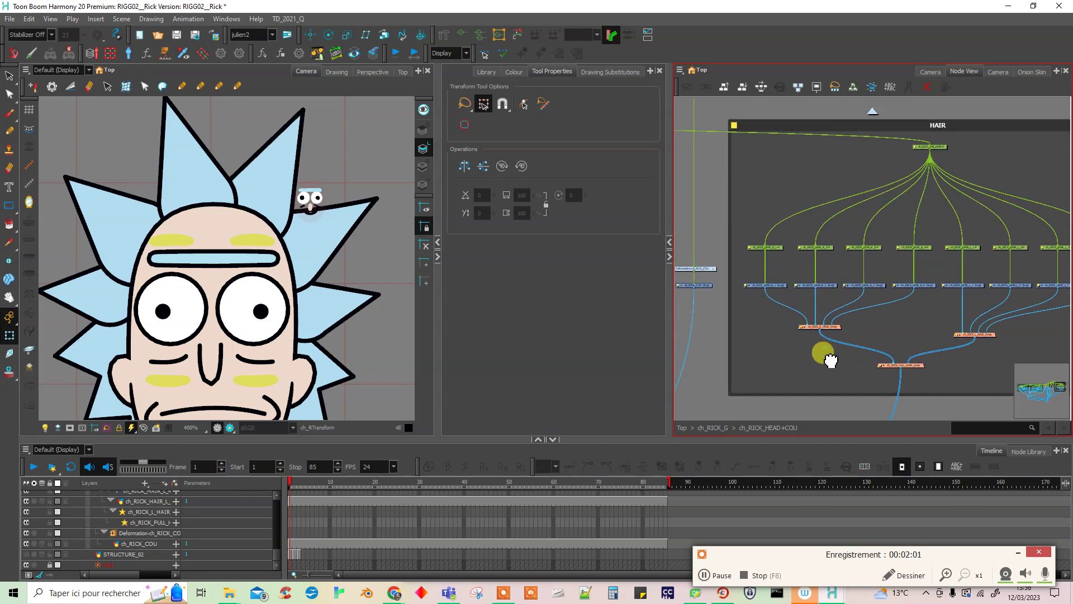
pyautogui.click(772, 284)
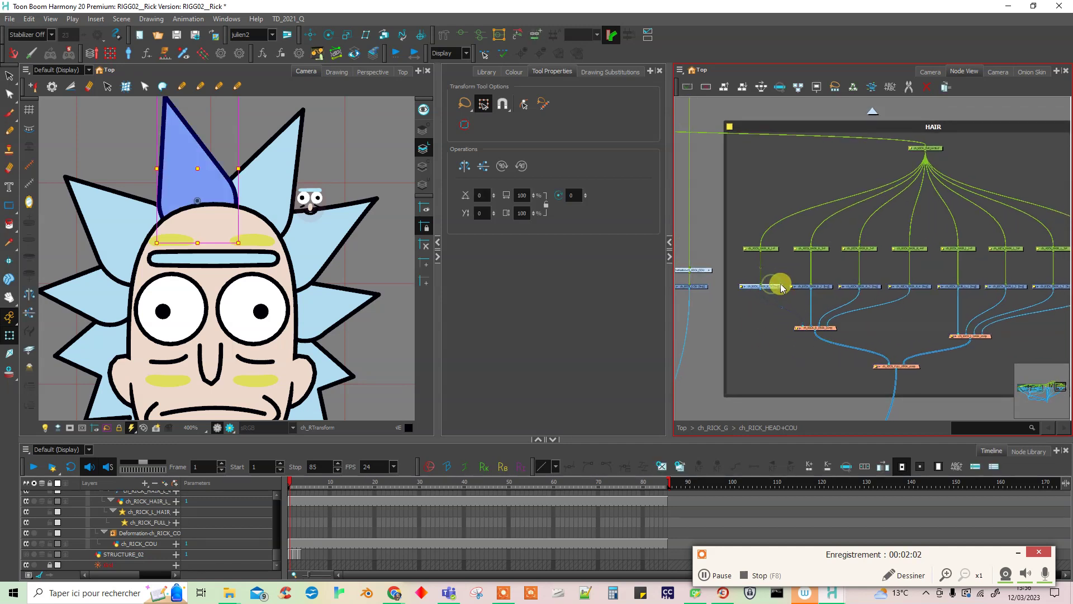
pyautogui.click(911, 366)
pyautogui.moveTo(913, 367); pyautogui.dragTo(913, 383)
pyautogui.click(832, 382)
pyautogui.scroll(1, 822, 360)
pyautogui.scroll(2, 818, 356)
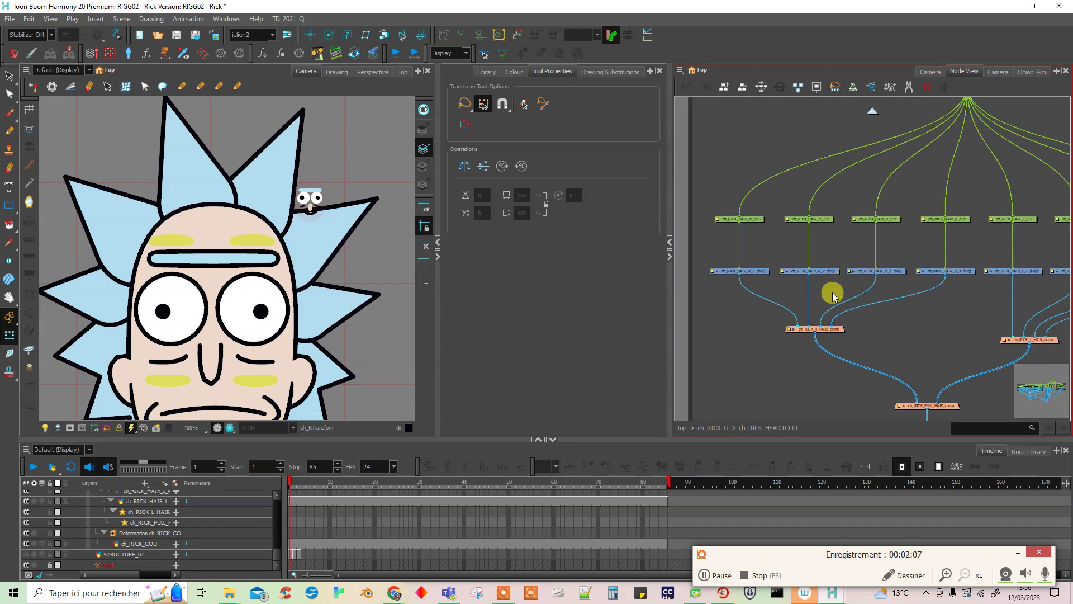
# Step: Move ch_RICK_R_HAIR_comp aside, duplicate it and connect the duplicate to ch_RICK_FULL_HAIR_comp
pyautogui.moveTo(837, 334); pyautogui.dragTo(925, 340)
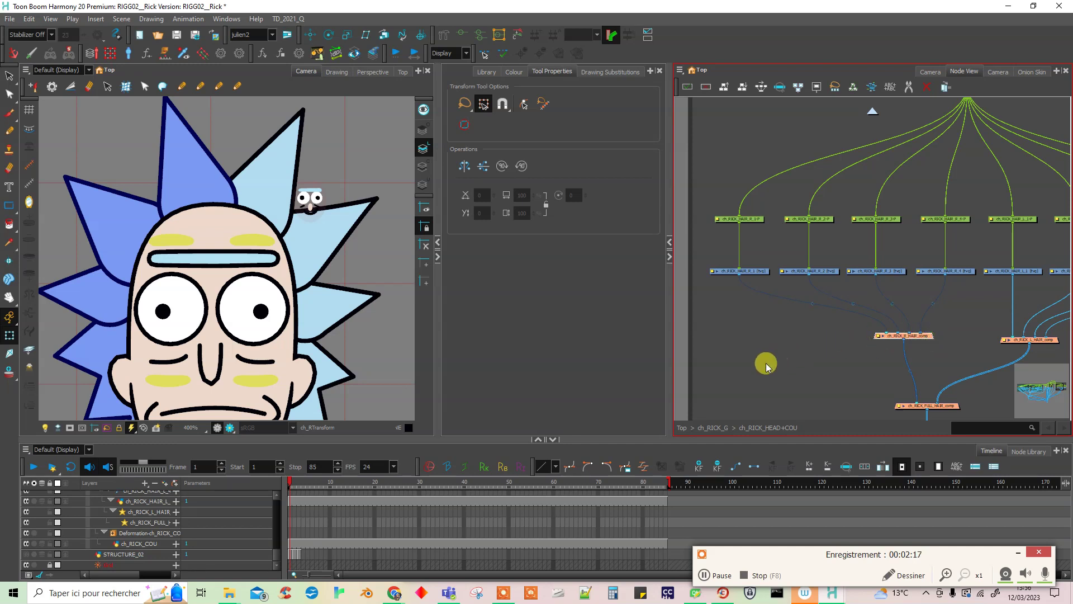
pyautogui.hotkey('ctrl', 'v')
pyautogui.moveTo(818, 366); pyautogui.dragTo(897, 401)
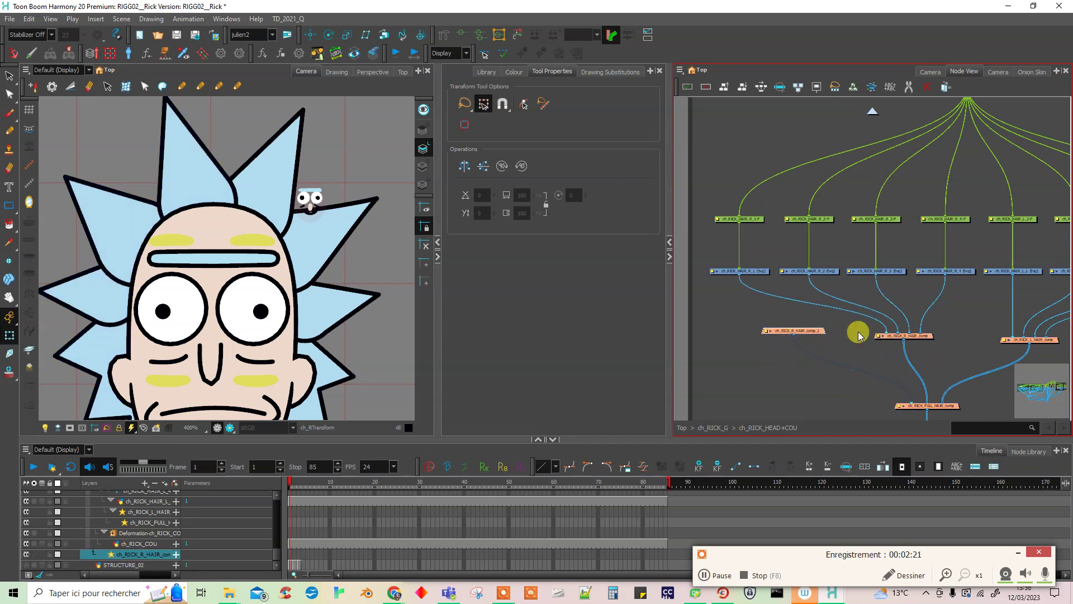
# Step: Connect the four ch_RICK_HAIR_R drawings to the duplicated right-hair composite
pyautogui.moveTo(740, 277); pyautogui.dragTo(778, 332)
pyautogui.moveTo(809, 274); pyautogui.dragTo(794, 333)
pyautogui.moveTo(872, 276); pyautogui.dragTo(809, 331)
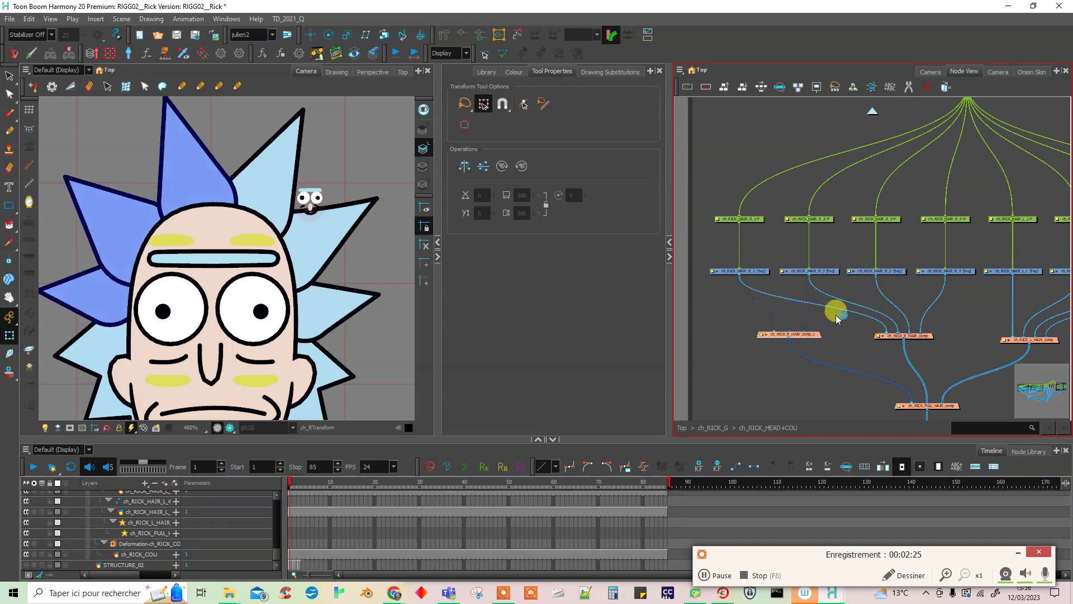
pyautogui.moveTo(920, 293); pyautogui.dragTo(826, 346)
# Step: Add a Line-Art node and insert it between the first right-hair drawing and the duplicated composite
pyautogui.press('Tab')
pyautogui.write('lin')
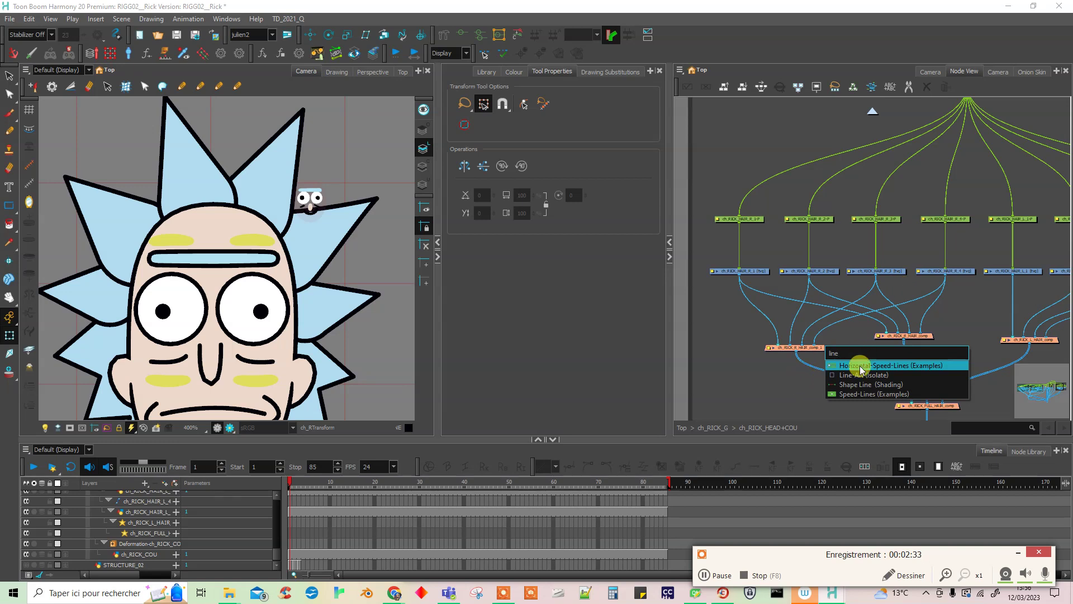
pyautogui.click(853, 373)
pyautogui.moveTo(842, 344); pyautogui.dragTo(752, 308)
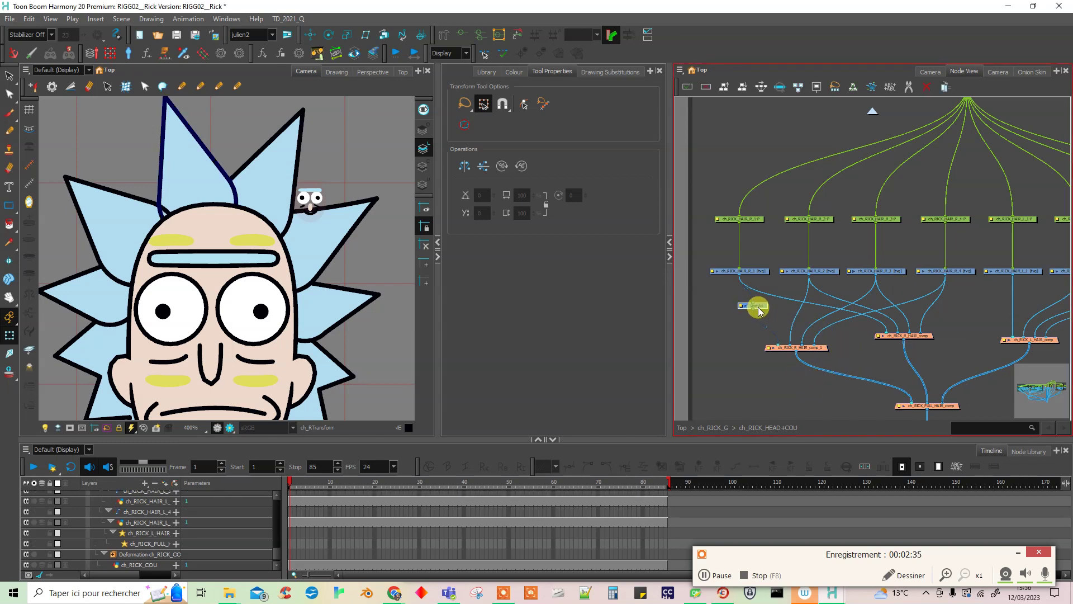
# Step: Duplicate the Line-Art node for the other three right-hair drawings and place the copies on their cables to the duplicated composite
pyautogui.hotkey('ctrl', 'c')
pyautogui.hotkey('ctrl', 'v')
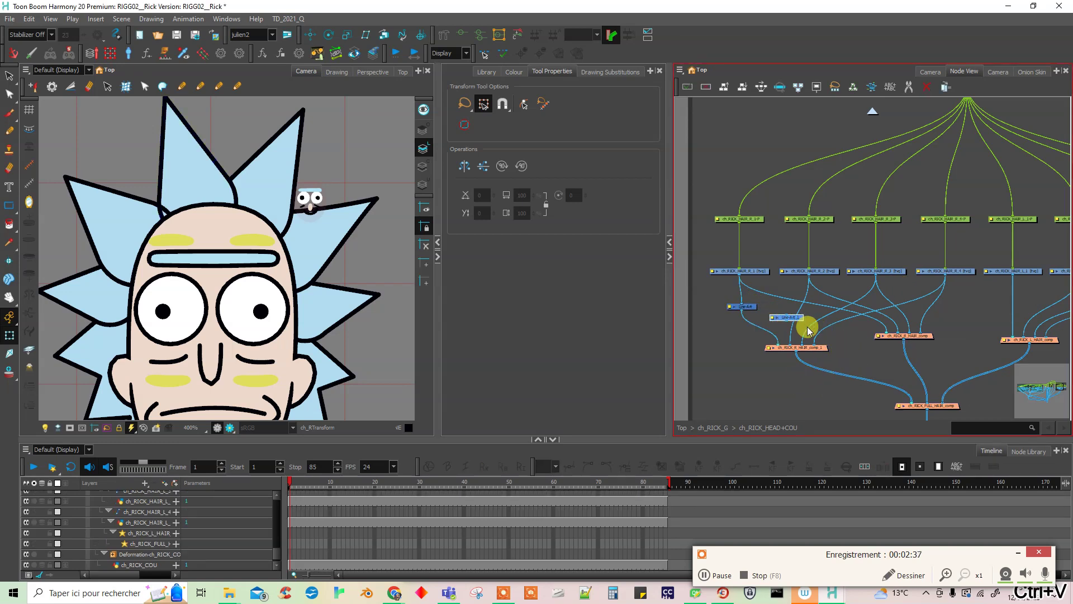
pyautogui.moveTo(797, 317); pyautogui.dragTo(834, 320)
pyautogui.hotkey('ctrl', 'c')
pyautogui.hotkey('ctrl', 'v')
pyautogui.hotkey('ctrl', 'c')
pyautogui.hotkey('ctrl', 'v')
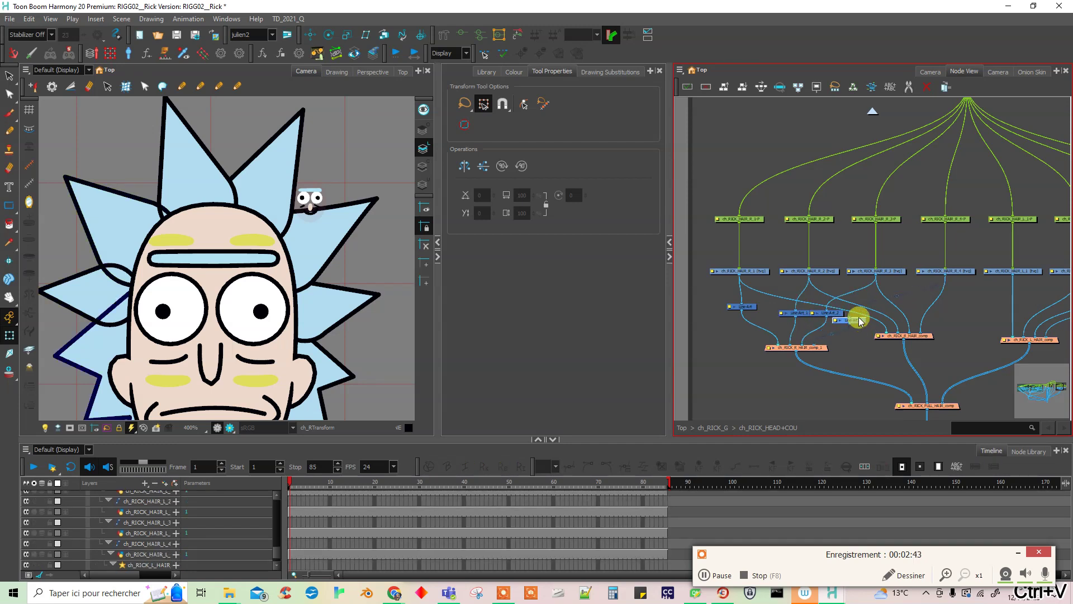
# Step: Line up the four Line-Art nodes in a row on their cables above the duplicated right-hair composite
pyautogui.moveTo(750, 305); pyautogui.dragTo(736, 308)
pyautogui.moveTo(800, 319)
pyautogui.mouseDown()
pyautogui.moveTo(790, 317)
pyautogui.moveTo(834, 311)
pyautogui.moveTo(816, 314)
pyautogui.mouseUp()
pyautogui.click(856, 323)
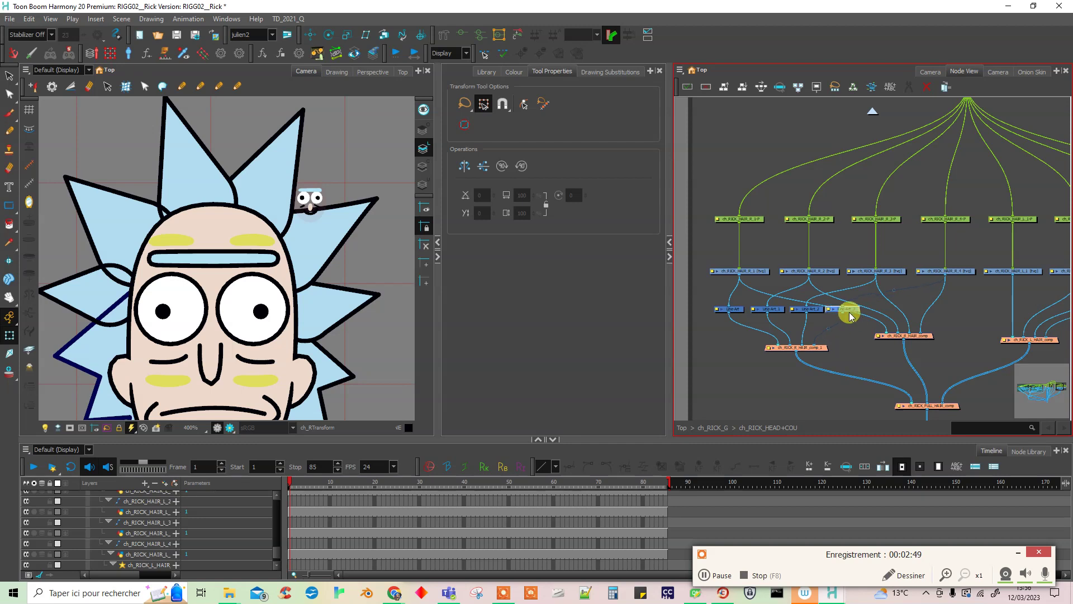
pyautogui.moveTo(853, 312); pyautogui.dragTo(857, 312)
pyautogui.click(942, 321)
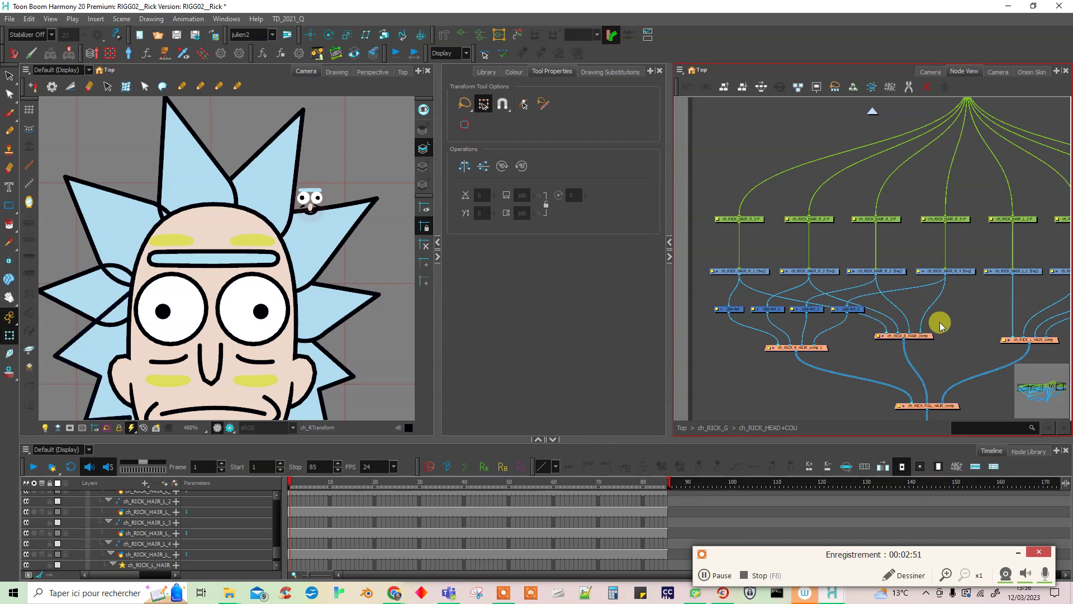
# Step: Add an Auto-Patch node below the duplicated right-hair composite and connect the first right-hair drawing to it
pyautogui.moveTo(937, 357); pyautogui.dragTo(960, 342)
pyautogui.click(814, 357)
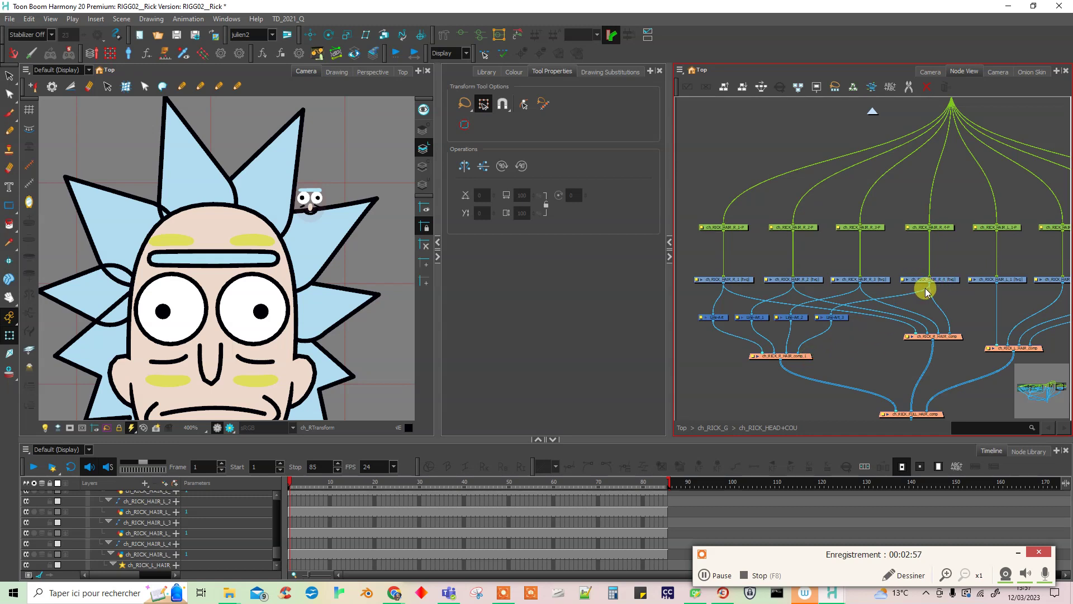
pyautogui.press('Tab')
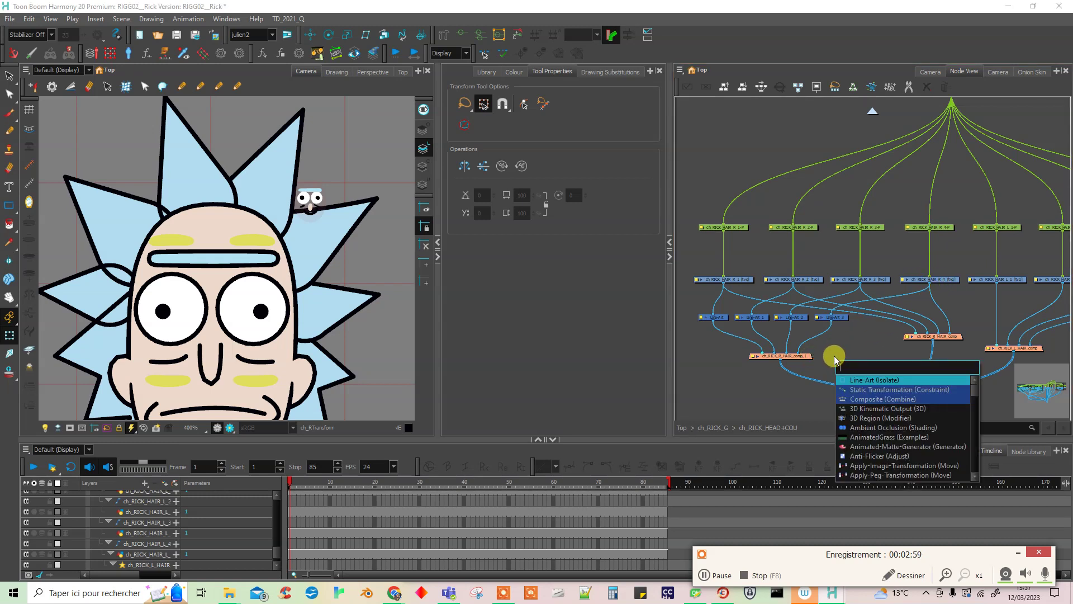
pyautogui.write('autp')
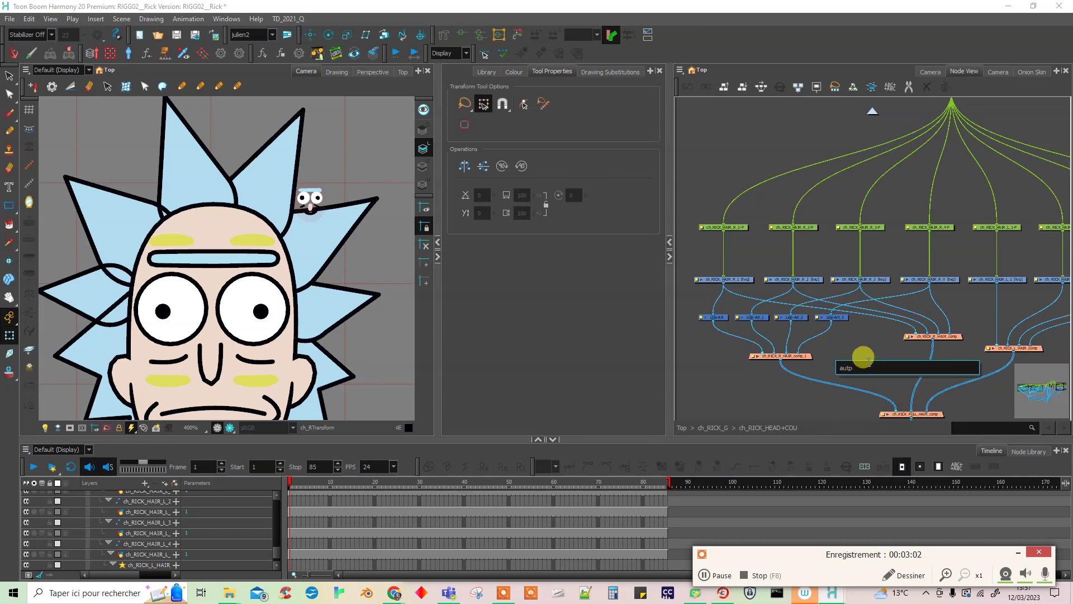
pyautogui.press('BackSpace')
pyautogui.write('o')
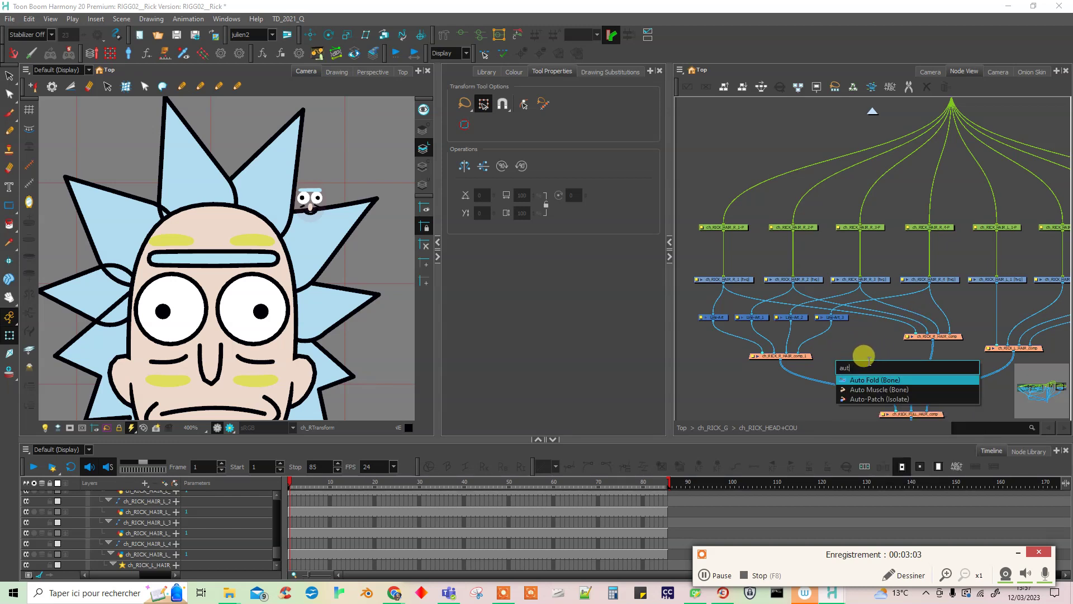
pyautogui.click(887, 399)
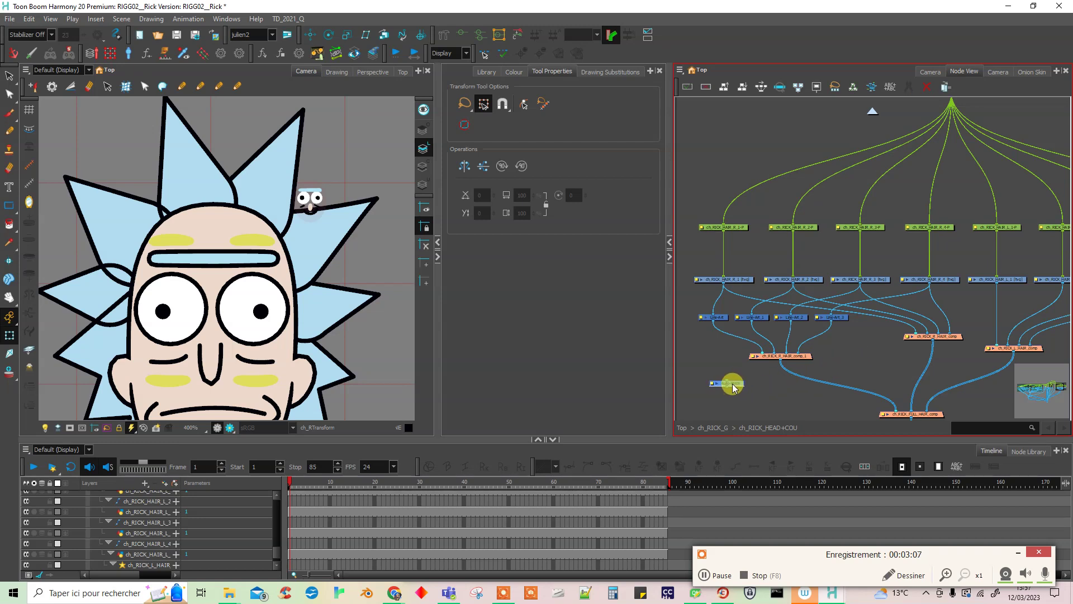
pyautogui.click(728, 389)
pyautogui.moveTo(714, 278); pyautogui.dragTo(730, 391)
# Step: Duplicate the Auto-Patch node beside the original and connect the second right-hair drawing to the copy
pyautogui.hotkey('ctrl', 'c')
pyautogui.hotkey('ctrl', 'v')
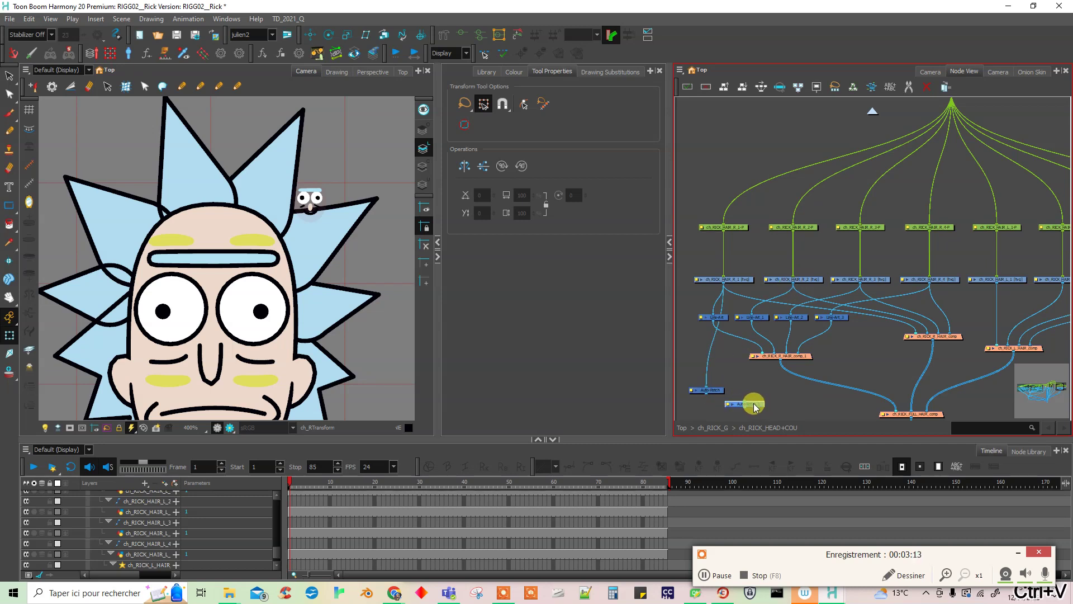
pyautogui.moveTo(744, 349); pyautogui.dragTo(747, 388)
pyautogui.click(872, 280)
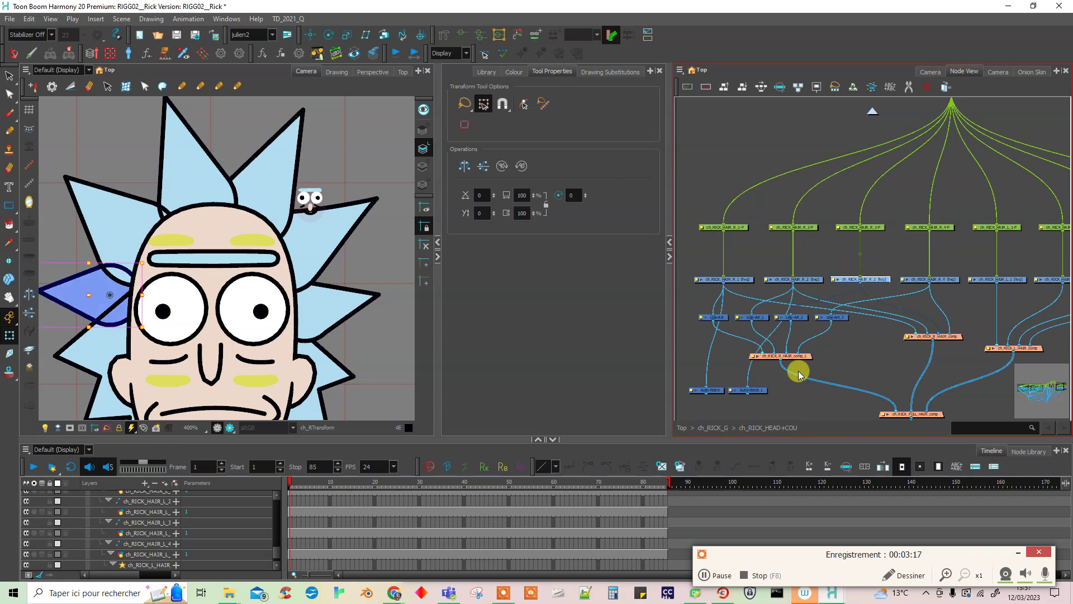
pyautogui.hotkey('ctrl', 'c')
pyautogui.hotkey('ctrl', 'v')
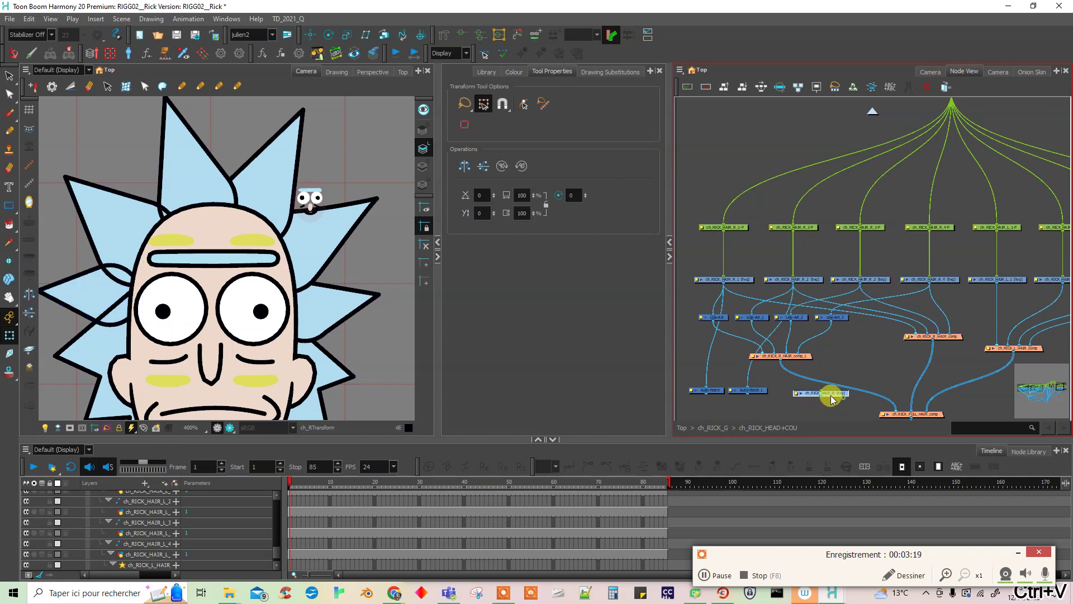
pyautogui.moveTo(860, 300); pyautogui.dragTo(801, 387)
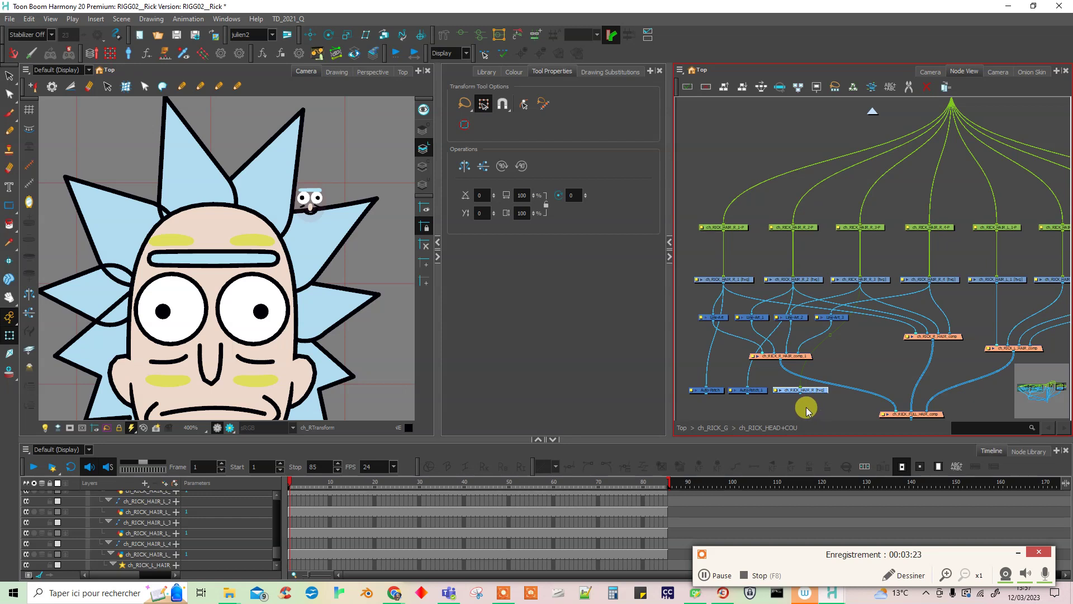
pyautogui.hotkey('ctrl', 'v')
pyautogui.moveTo(853, 410); pyautogui.dragTo(872, 370)
pyautogui.moveTo(867, 289); pyautogui.dragTo(859, 368)
pyautogui.moveTo(810, 392)
pyautogui.mouseDown()
pyautogui.moveTo(793, 415)
pyautogui.moveTo(880, 278)
pyautogui.mouseUp()
pyautogui.click(875, 281)
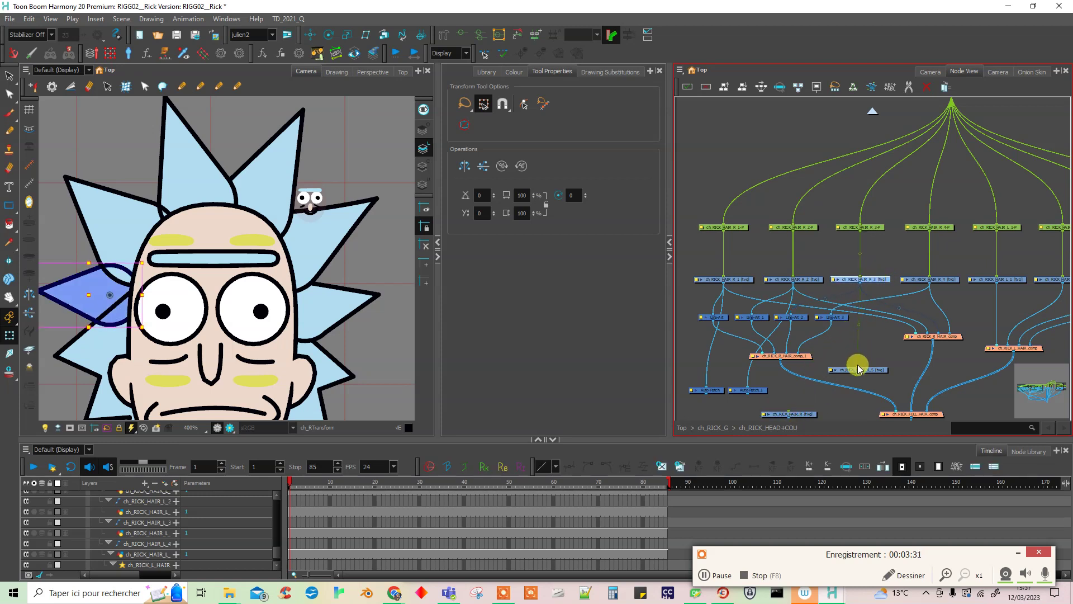
pyautogui.click(874, 370)
pyautogui.press('Delete')
pyautogui.click(805, 414)
pyautogui.press('Delete')
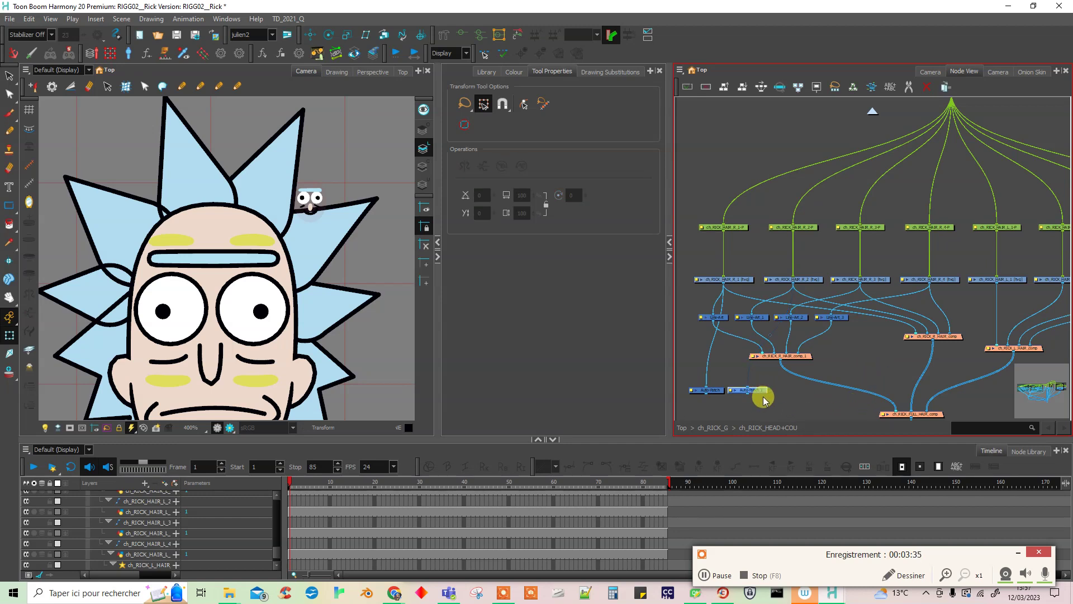
# Step: Paste two more Auto-Patch nodes in the row and connect the third and fourth right-hair drawings to them
pyautogui.hotkey('ctrl', 'v')
pyautogui.moveTo(862, 291); pyautogui.dragTo(805, 402)
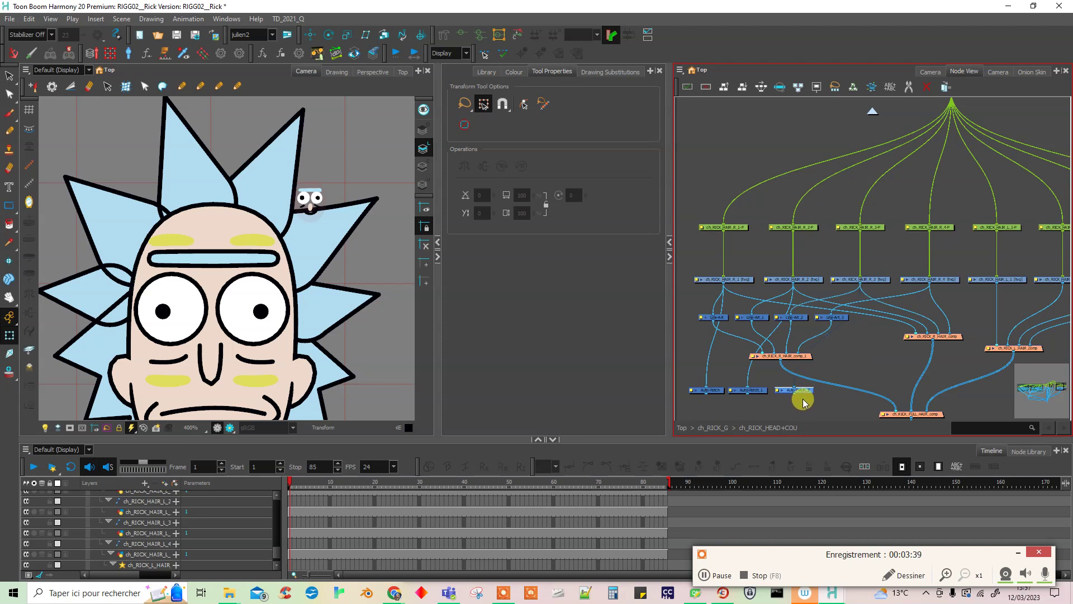
pyautogui.hotkey('ctrl', 'v')
pyautogui.moveTo(843, 394); pyautogui.dragTo(820, 357)
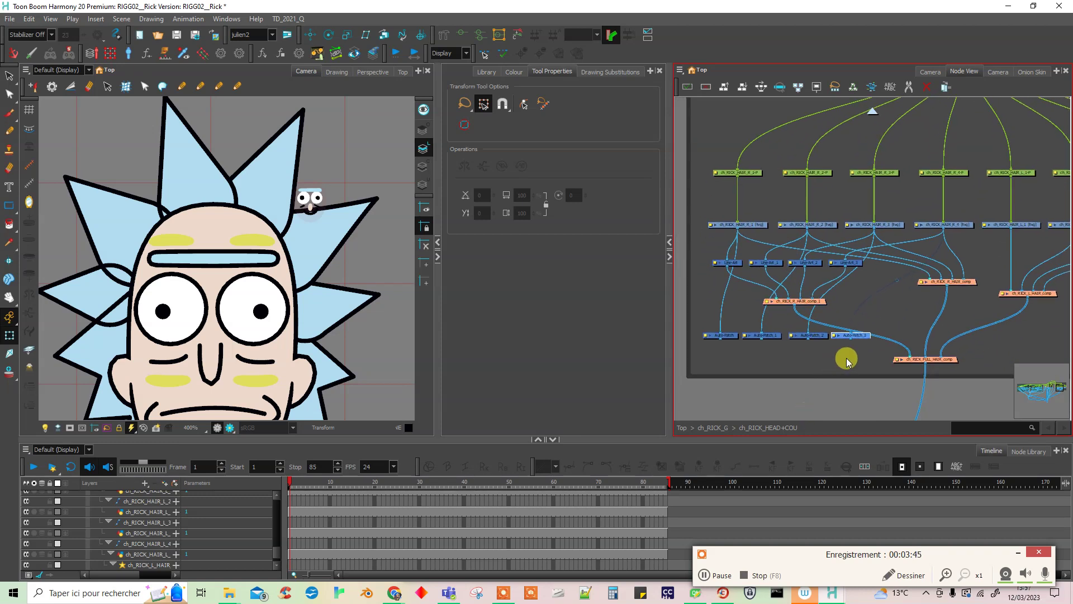
# Step: Duplicate ch_RICK_FULL_HAIR_comp as a composite in As Bitmap mode and connect the four Auto-Patch nodes to it
pyautogui.click(939, 359)
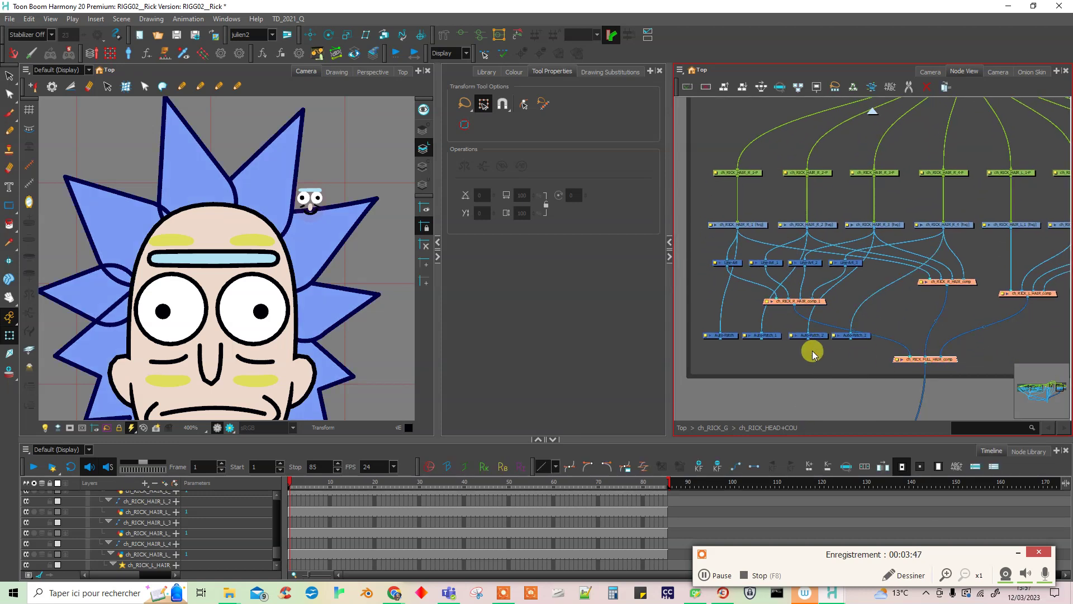
pyautogui.click(814, 356)
pyautogui.hotkey('ctrl', 'v')
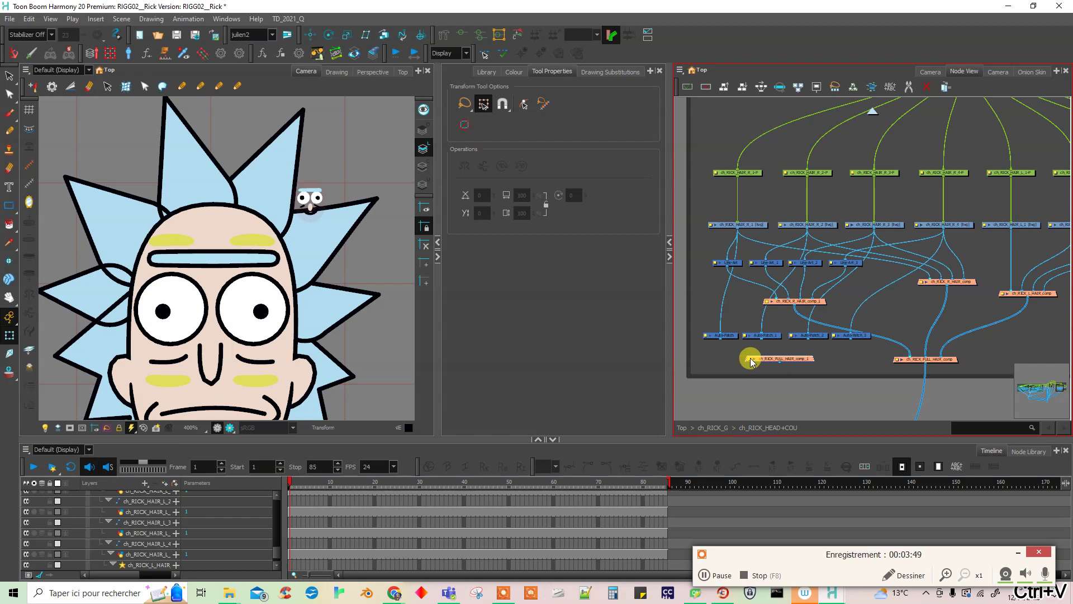
pyautogui.doubleClick(750, 359)
pyautogui.click(567, 211)
pyautogui.click(546, 228)
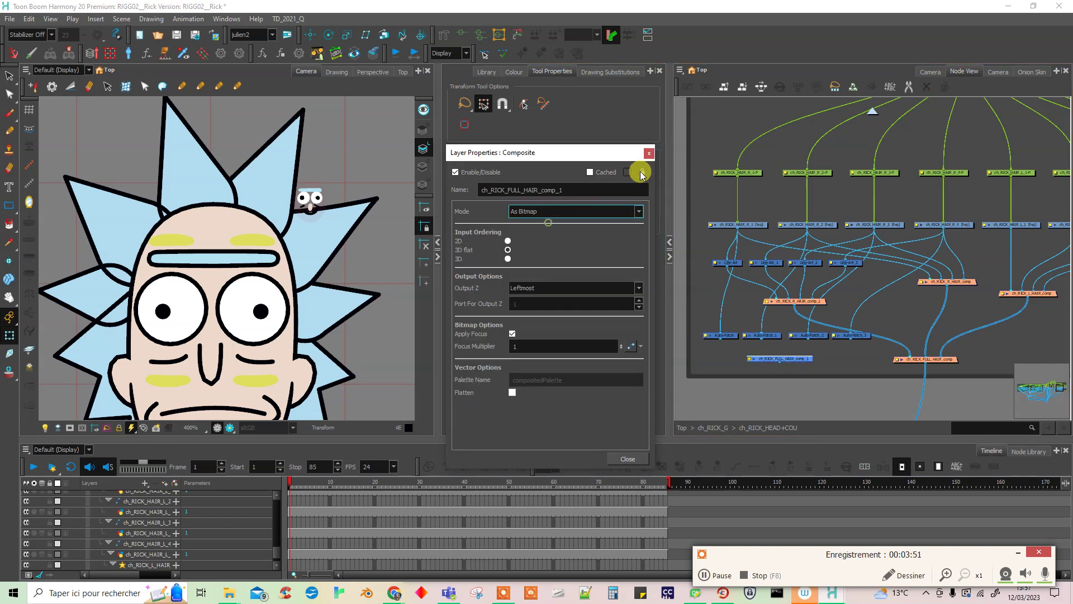
pyautogui.click(650, 154)
pyautogui.moveTo(721, 337); pyautogui.dragTo(940, 410)
# Step: Add a Cutter between the duplicated right-hair composite and ch_RICK_FULL_HAIR_comp, using the Auto-Patch composite as its matte
pyautogui.click(837, 389)
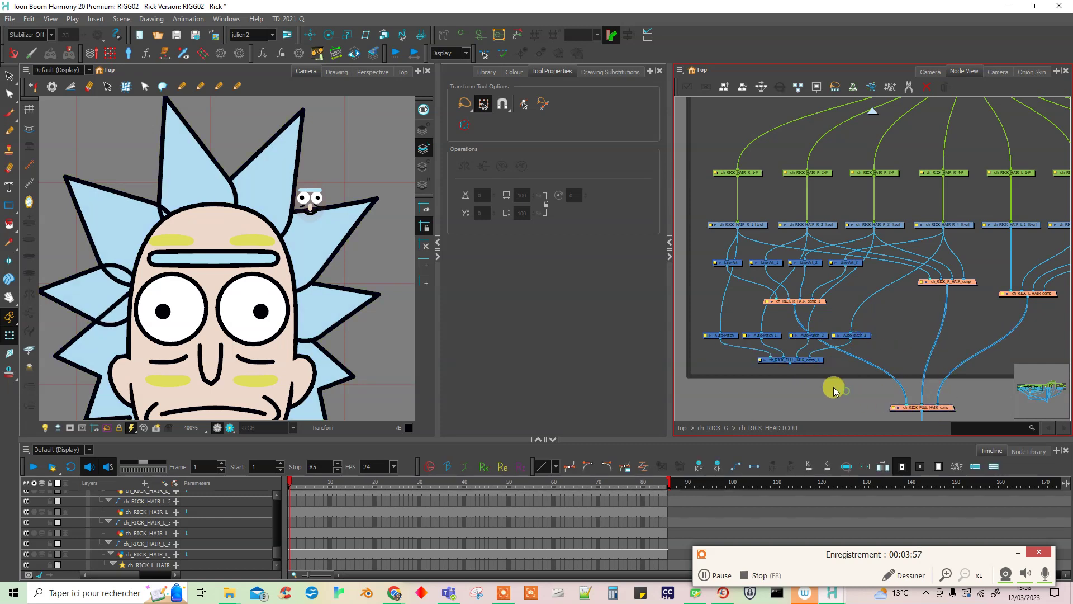
pyautogui.press('Tab')
pyautogui.write('cutt')
pyautogui.press('Return')
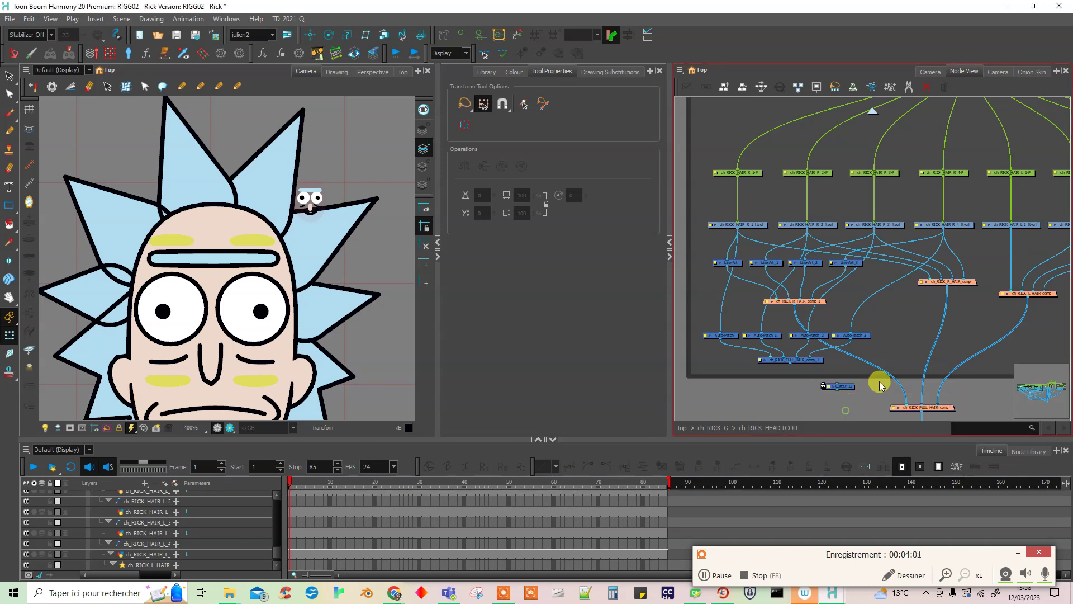
pyautogui.click(875, 365)
pyautogui.moveTo(850, 391); pyautogui.dragTo(816, 406)
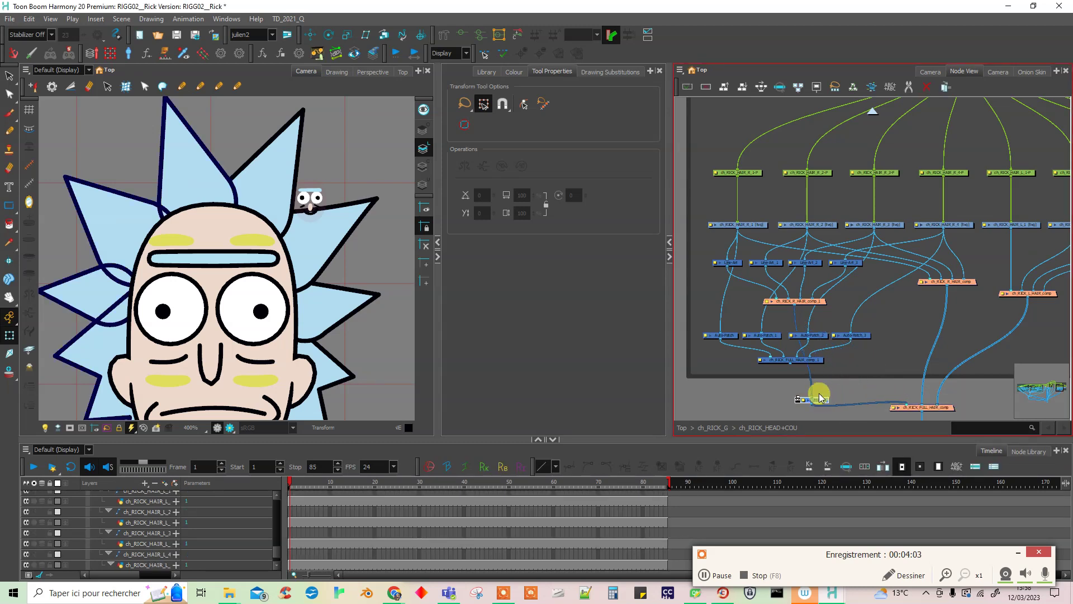
pyautogui.click(800, 399)
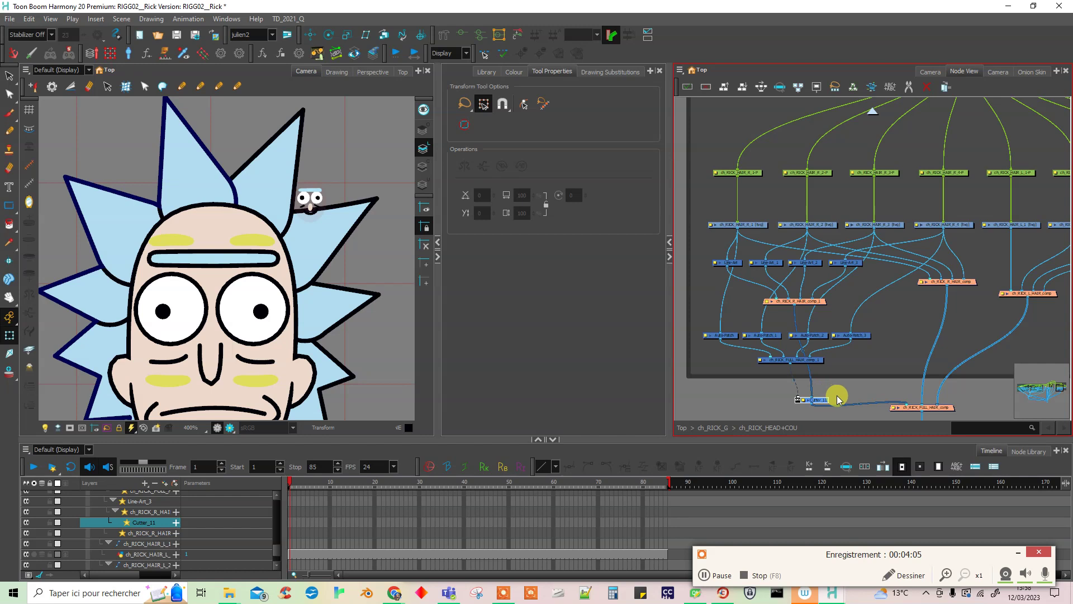
pyautogui.click(844, 398)
pyautogui.click(820, 400)
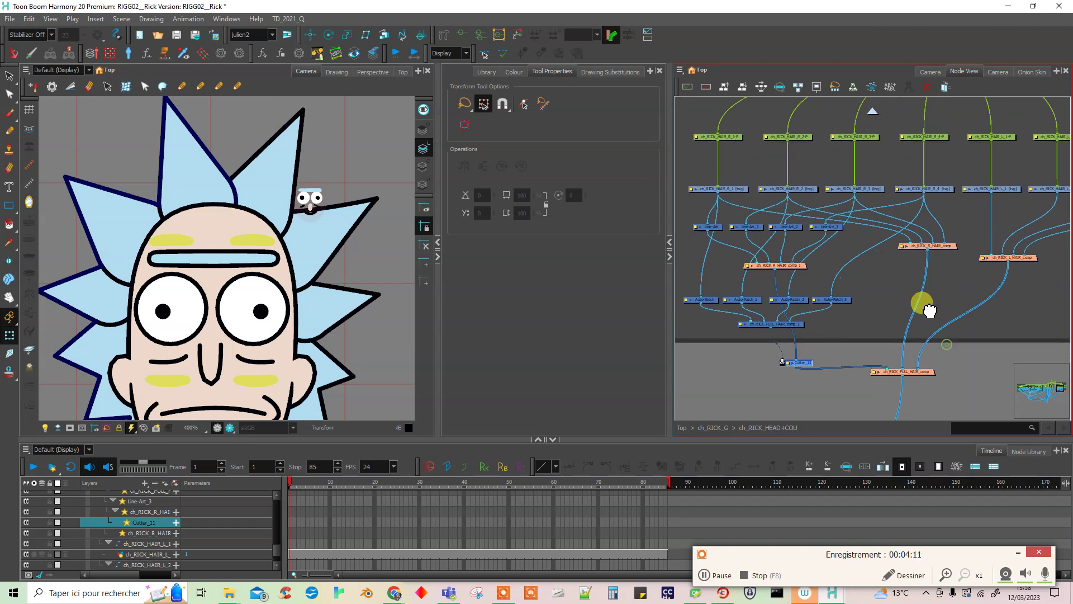
# Step: Add a Colour-Art node and insert it between the fourth right-hair drawing and ch_RICK_R_HAIR_comp
pyautogui.moveTo(904, 280); pyautogui.dragTo(907, 303)
pyautogui.click(914, 257)
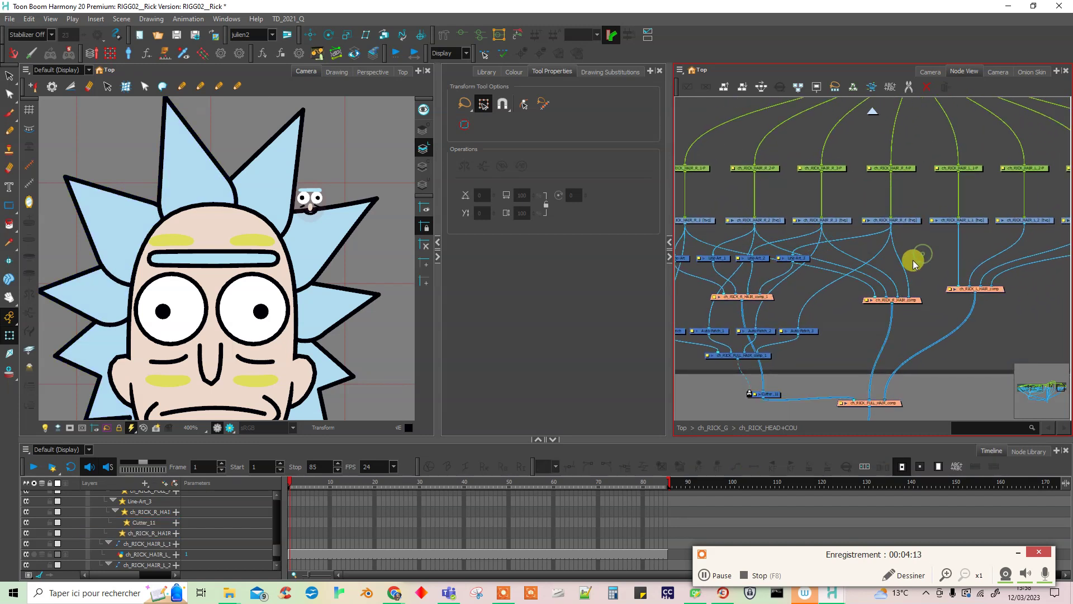
pyautogui.press('Tab')
pyautogui.write('colou')
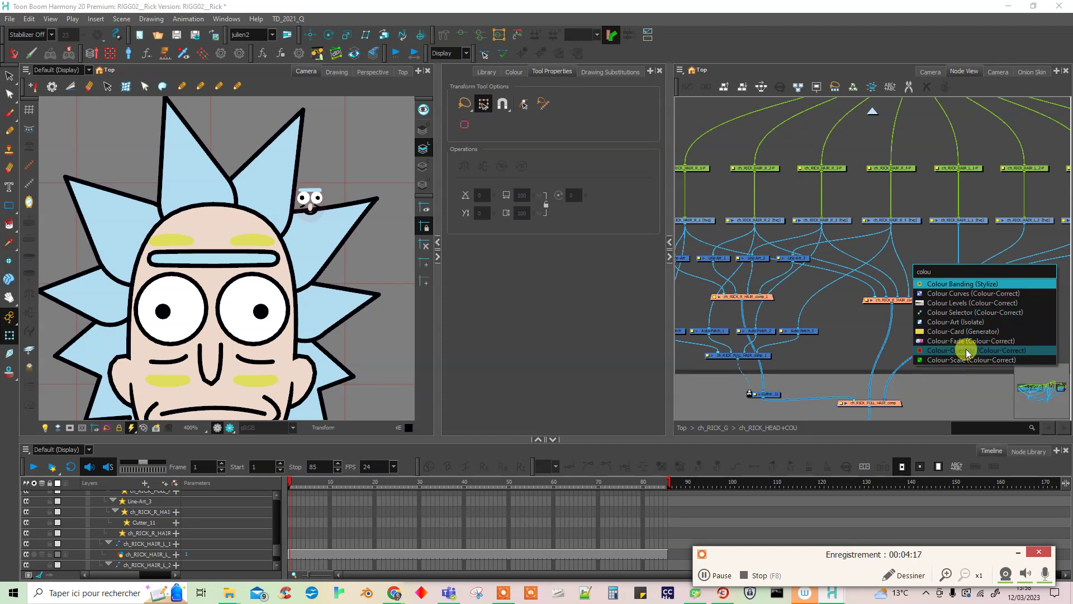
pyautogui.click(976, 322)
pyautogui.moveTo(939, 260)
pyautogui.mouseDown()
pyautogui.moveTo(912, 263)
pyautogui.moveTo(930, 265)
pyautogui.mouseUp()
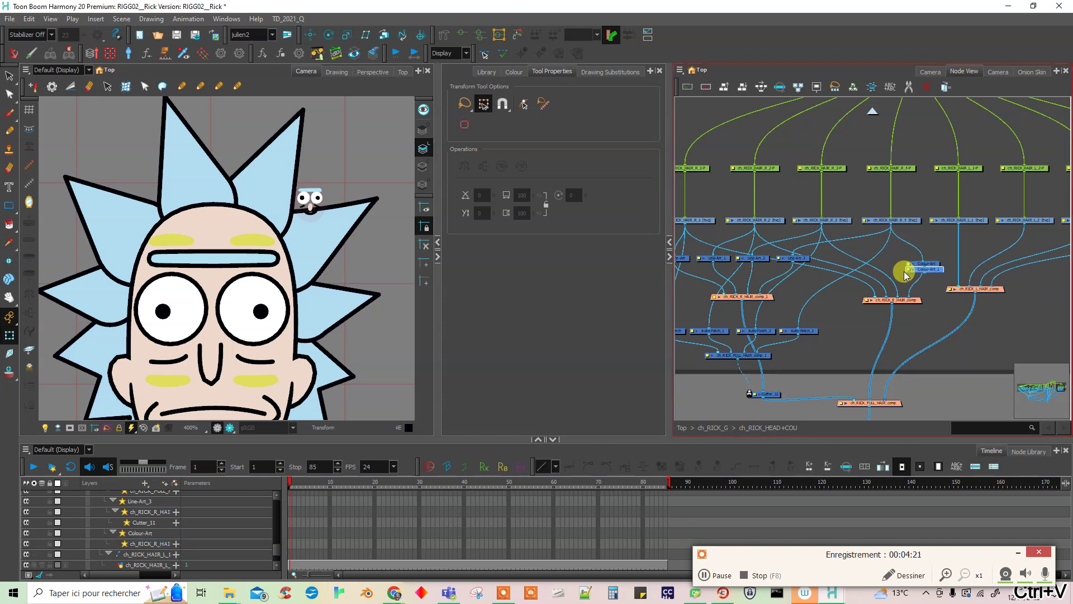
# Step: Duplicate the Colour-Art node for the other three right-hair drawings and place the copies on their cables to ch_RICK_R_HAIR_comp
pyautogui.hotkey('ctrl', 'v')
pyautogui.moveTo(890, 275)
pyautogui.mouseDown()
pyautogui.moveTo(907, 269)
pyautogui.moveTo(925, 283)
pyautogui.moveTo(842, 266)
pyautogui.moveTo(877, 270)
pyautogui.mouseUp()
pyautogui.hotkey('ctrl', 'v')
pyautogui.hotkey('ctrl', 'v')
pyautogui.moveTo(903, 270); pyautogui.dragTo(847, 265)
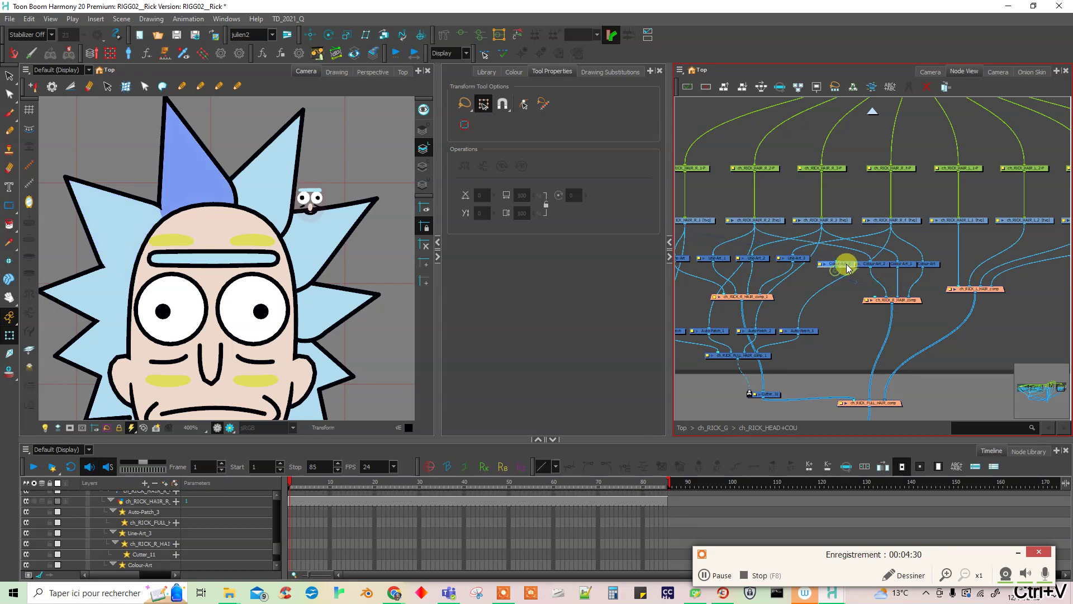
pyautogui.click(832, 327)
# Step: Test the patching by rotating the top right-hair spike in the camera view, and undo the rotation
pyautogui.press('space')
pyautogui.moveTo(181, 224); pyautogui.dragTo(219, 234)
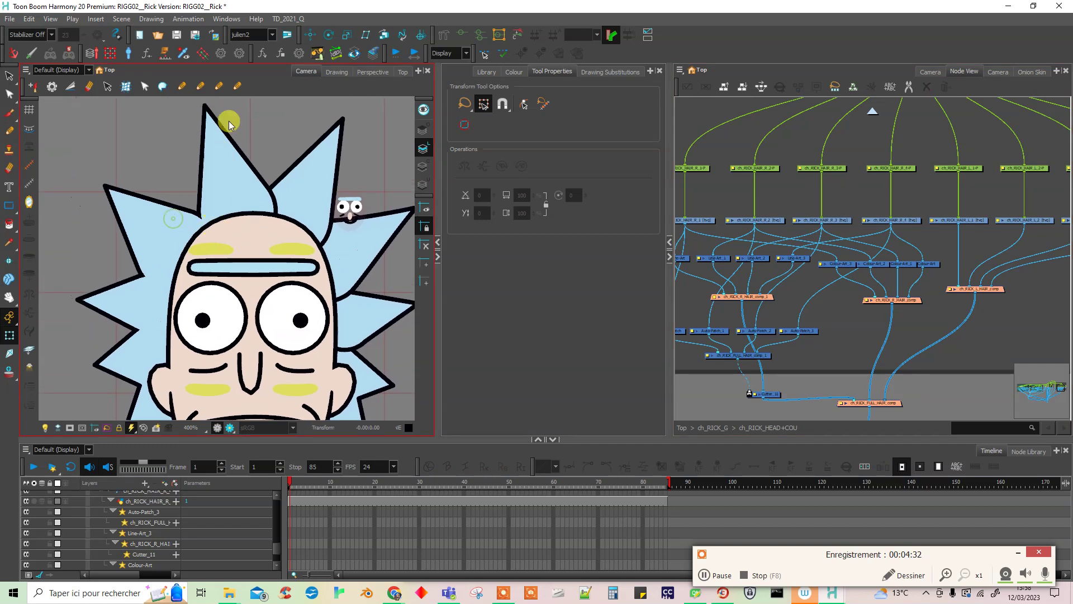
pyautogui.click(227, 154)
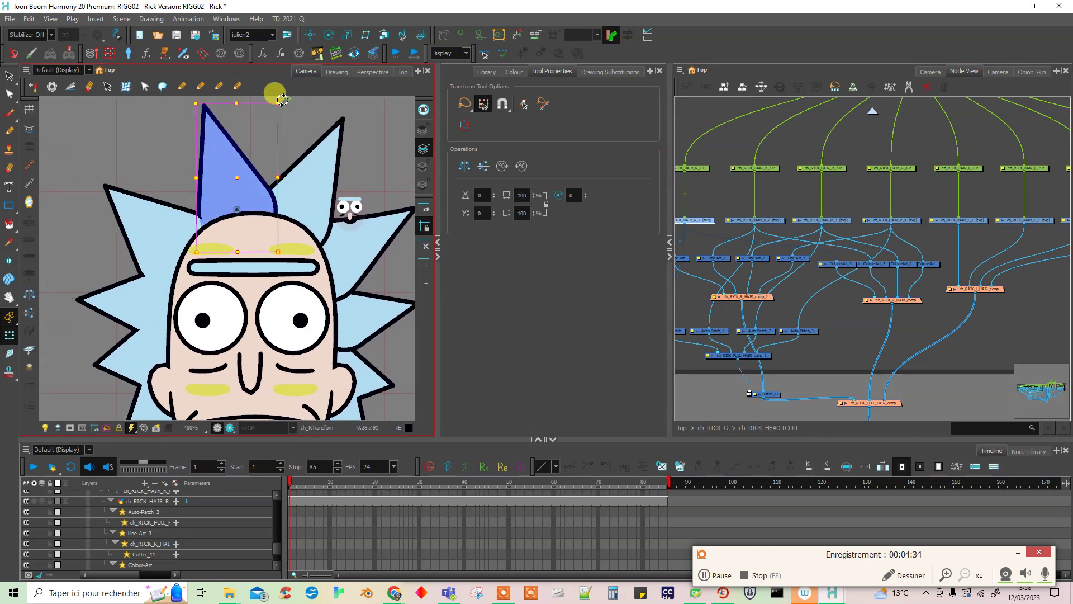
pyautogui.moveTo(282, 99); pyautogui.dragTo(367, 167)
pyautogui.click(196, 164)
pyautogui.click(244, 259)
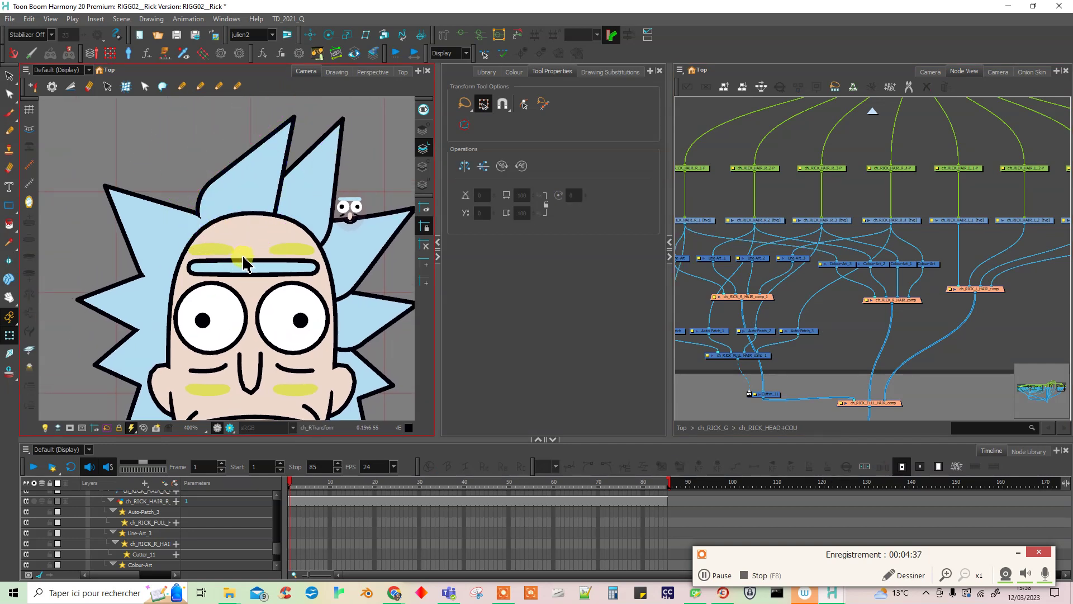
pyautogui.hotkey('ctrl', 'z')
pyautogui.hotkey('ctrl', 'z')
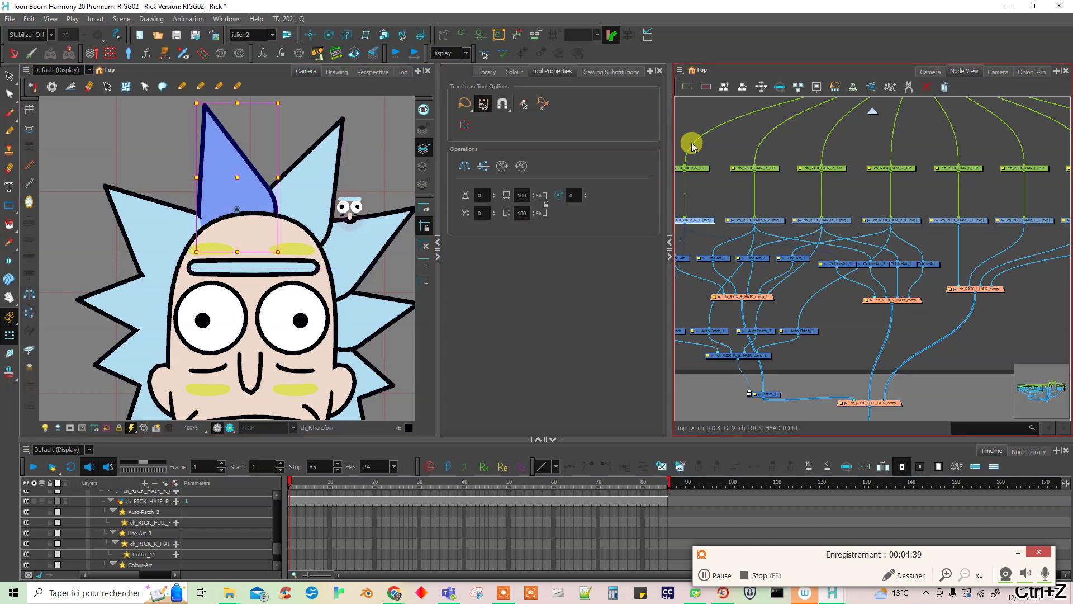
pyautogui.click(714, 142)
# Step: Test the patching by transforming the second right-hair spike in the camera view, and undo the changes
pyautogui.click(143, 183)
pyautogui.moveTo(221, 174); pyautogui.dragTo(216, 150)
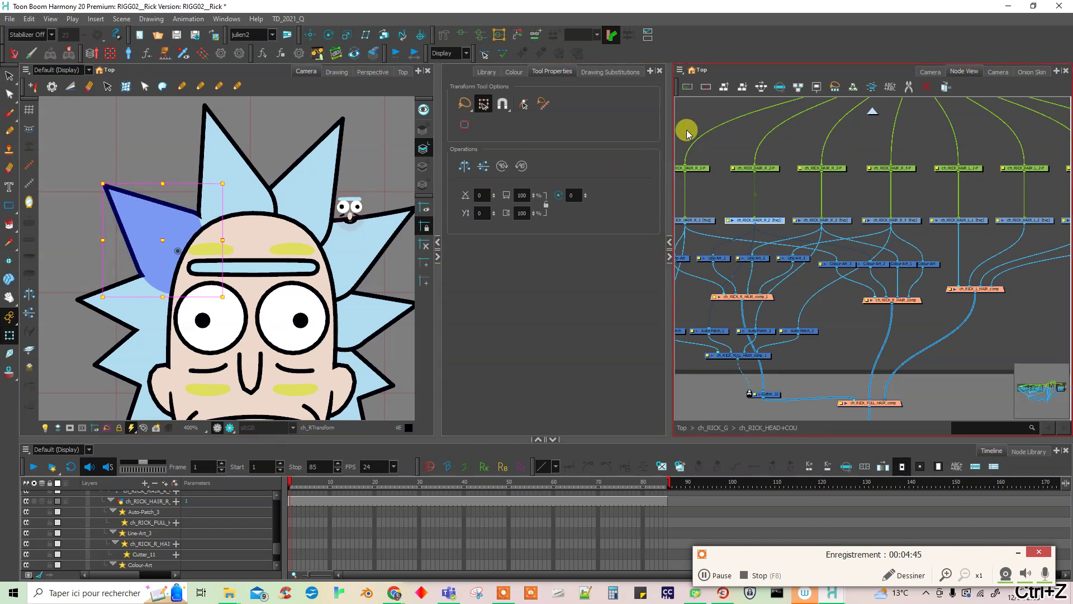
pyautogui.hotkey('ctrl', 'z')
pyautogui.hotkey('ctrl', 'z')
pyautogui.moveTo(193, 275); pyautogui.dragTo(286, 313)
pyautogui.hotkey('ctrl', 'z')
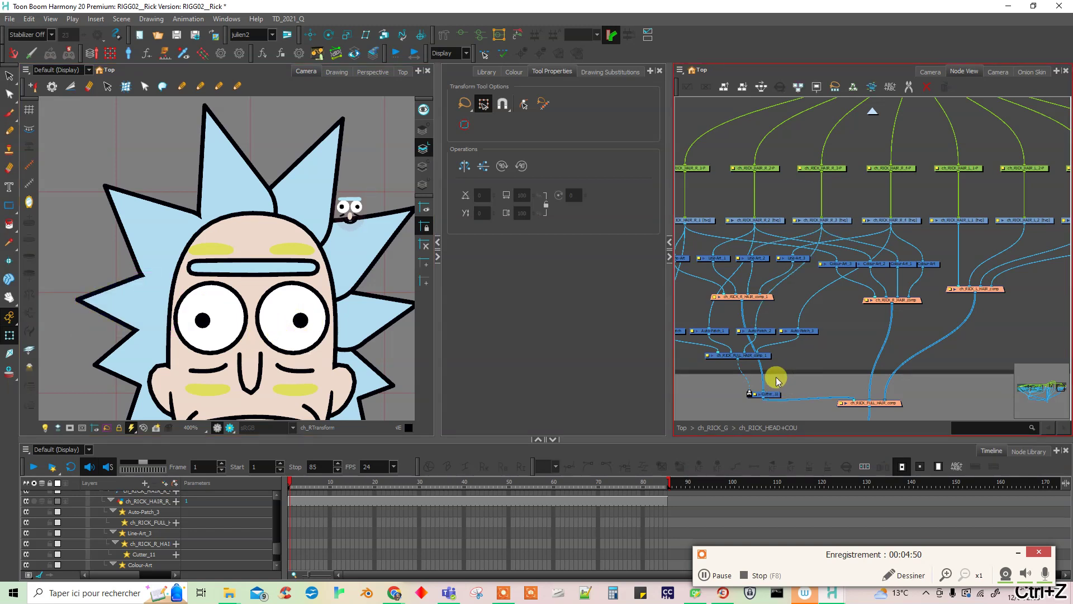
# Step: Examine the node network from the first right-hair drawing down to the Cutter
pyautogui.click(286, 190)
pyautogui.moveTo(822, 273); pyautogui.dragTo(872, 321)
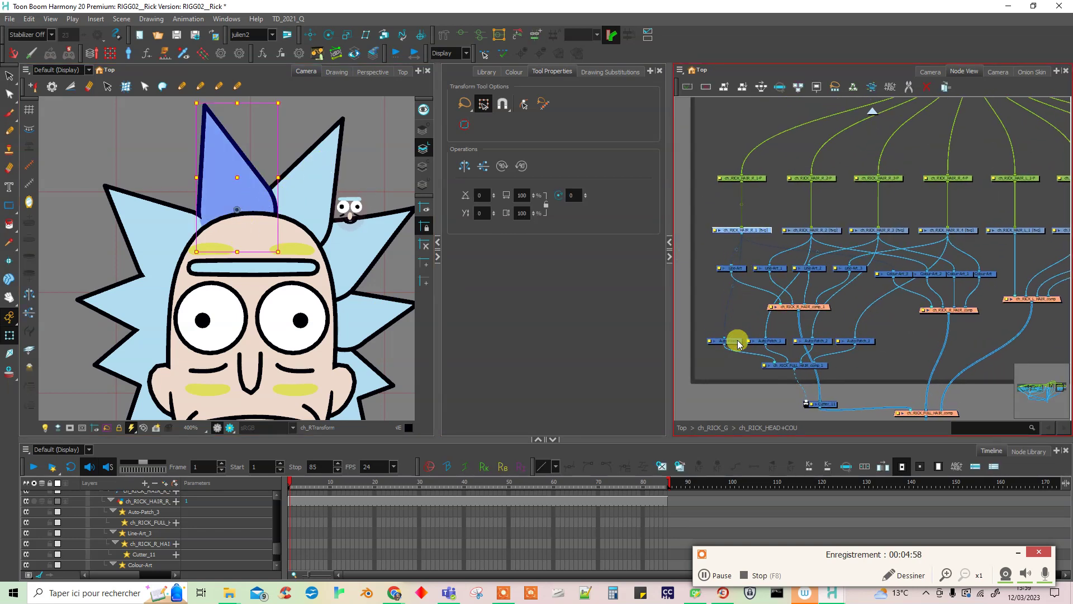
pyautogui.click(828, 408)
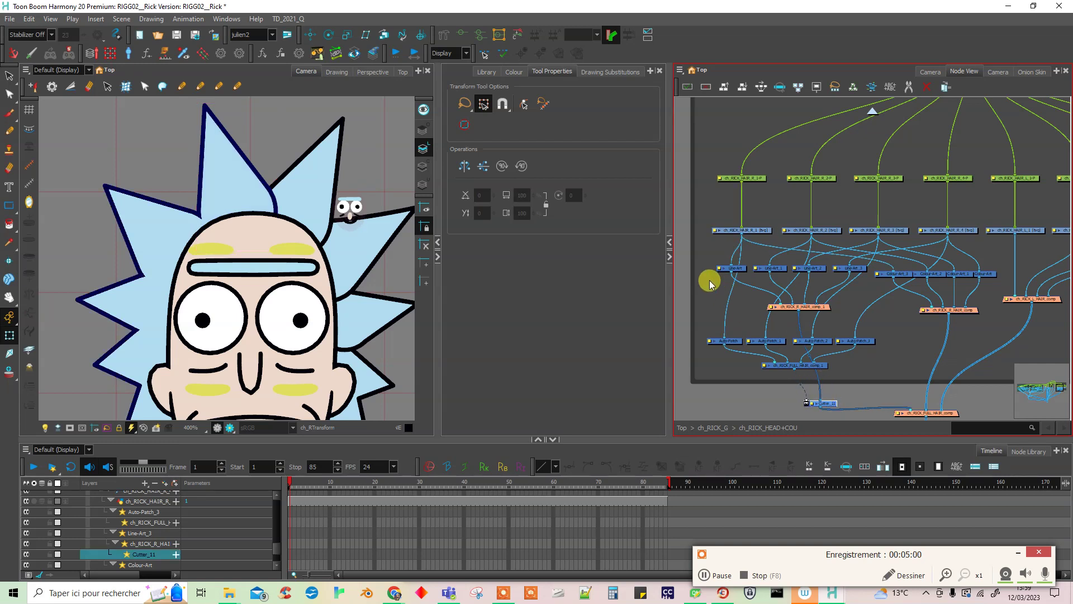
# Step: Place a Cutter copy on the first right-hair Line-Art's cable to ch_RICK_R_HAIR_comp_1, and duplicate the first Auto-Patch beside it
pyautogui.hotkey('ctrl', 'v')
pyautogui.moveTo(734, 281); pyautogui.dragTo(756, 301)
pyautogui.click(732, 343)
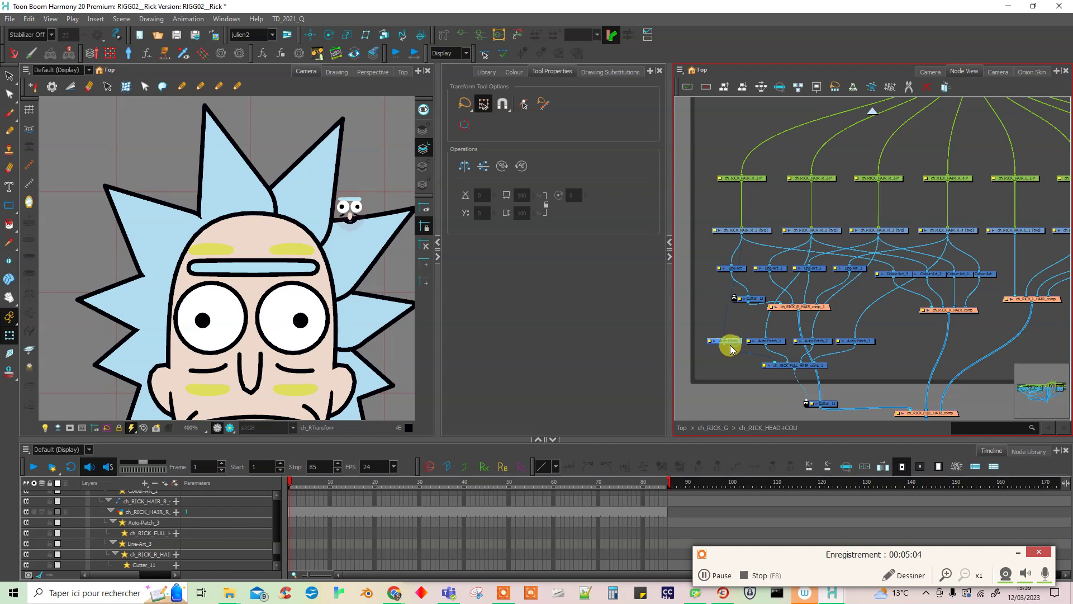
pyautogui.hotkey('ctrl', 'c')
pyautogui.hotkey('ctrl', 'v')
pyautogui.moveTo(754, 323); pyautogui.dragTo(728, 289)
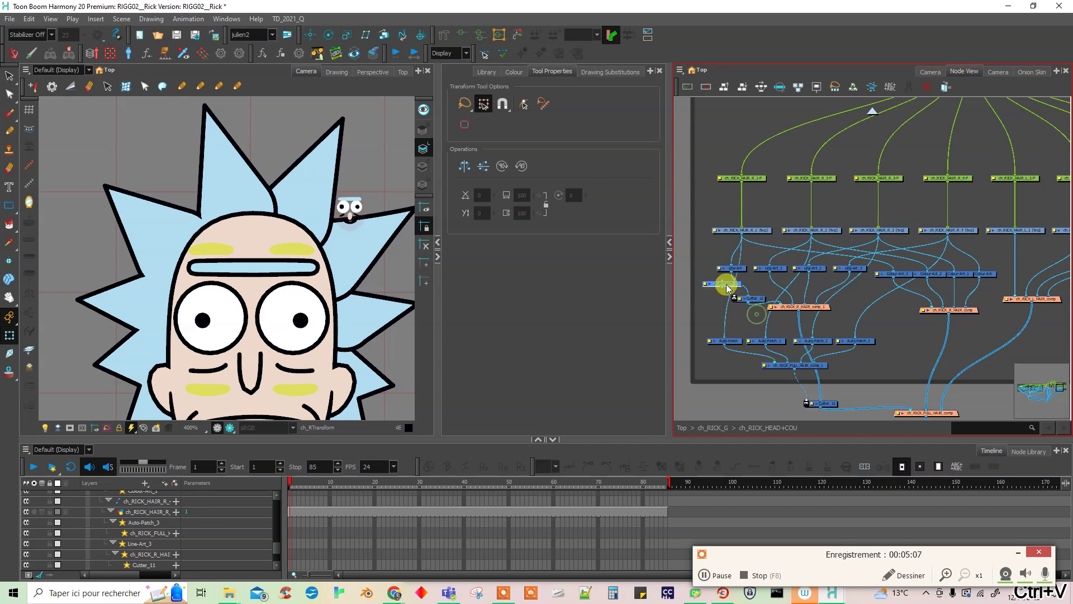
# Step: Connect the ch_RICK_HAIR_L_1 drawing to the new Auto-Patch and the Auto-Patch to the matte input of the new Cutter
pyautogui.click(292, 233)
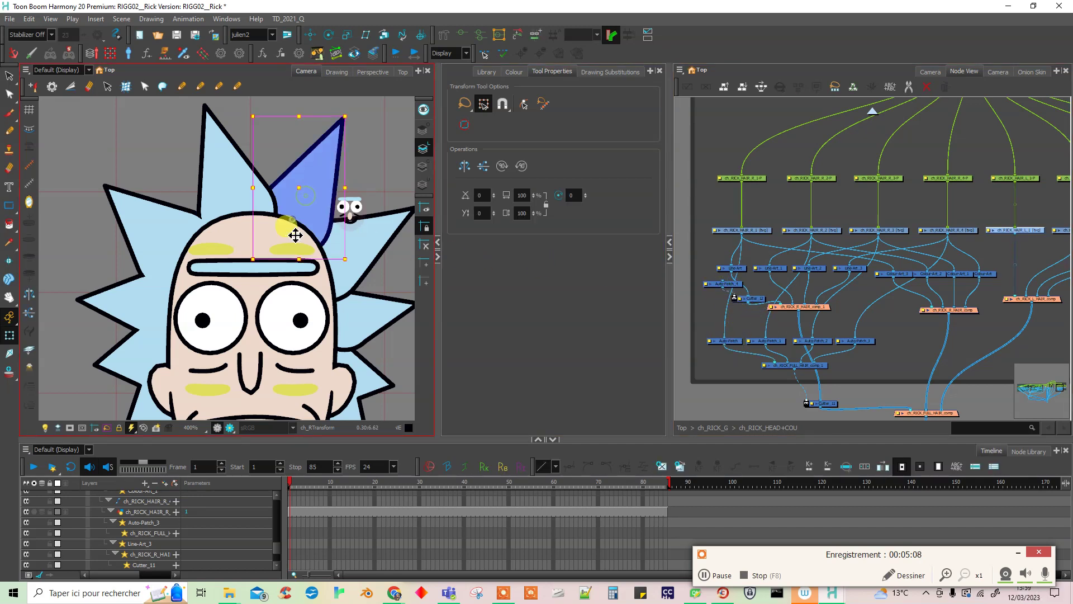
pyautogui.click(998, 250)
pyautogui.click(709, 298)
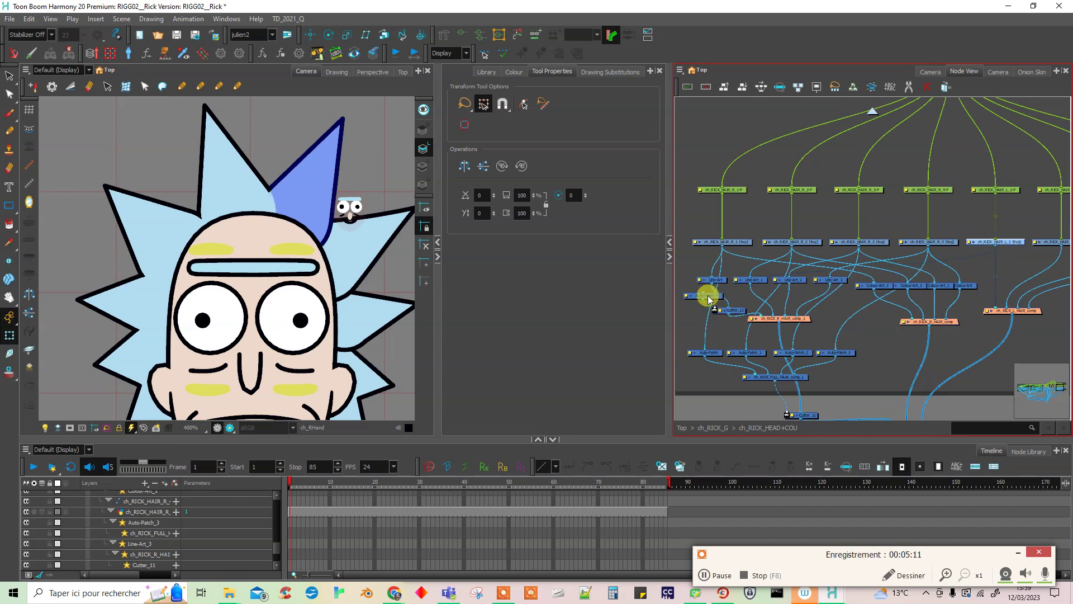
pyautogui.click(723, 329)
pyautogui.moveTo(714, 296); pyautogui.dragTo(729, 310)
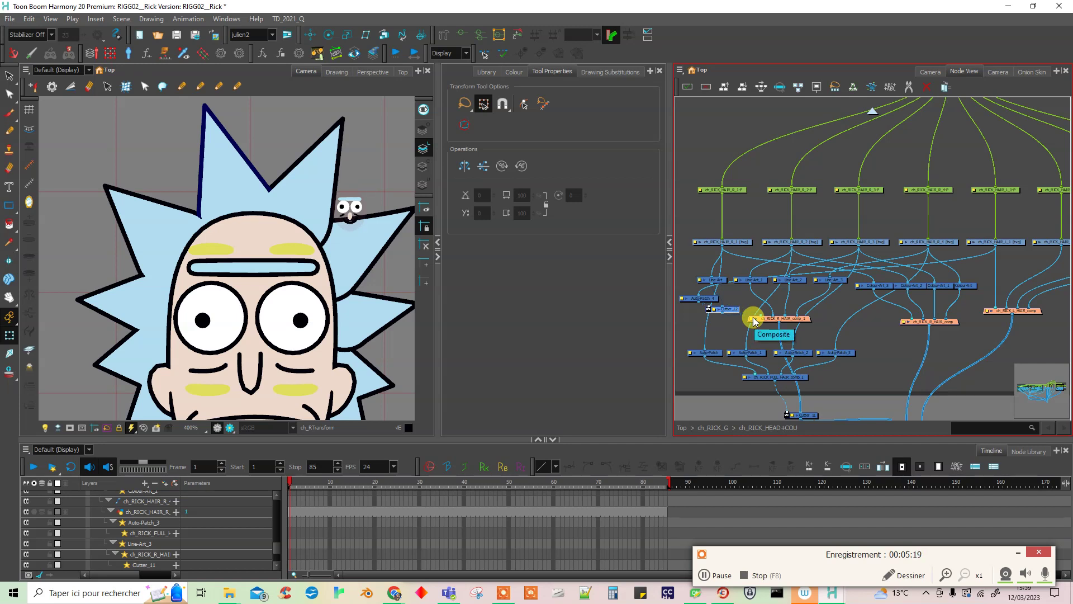
# Step: Test the blended outline by transforming the top right-hair spike in the camera view, and undo the change
pyautogui.click(222, 149)
pyautogui.moveTo(216, 160); pyautogui.dragTo(238, 171)
pyautogui.click(845, 379)
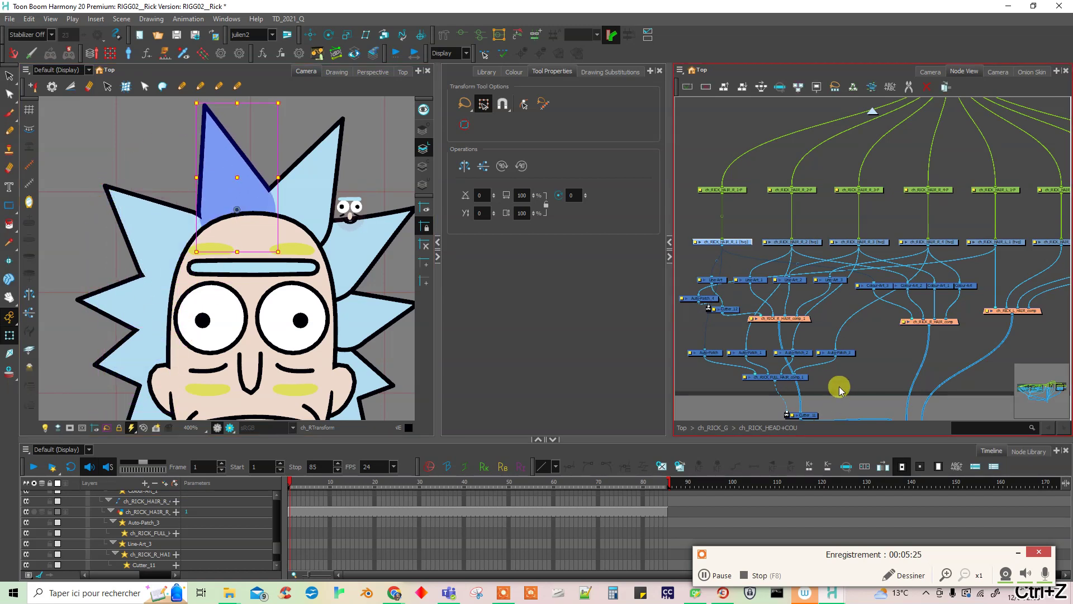
pyautogui.hotkey('ctrl', 'z')
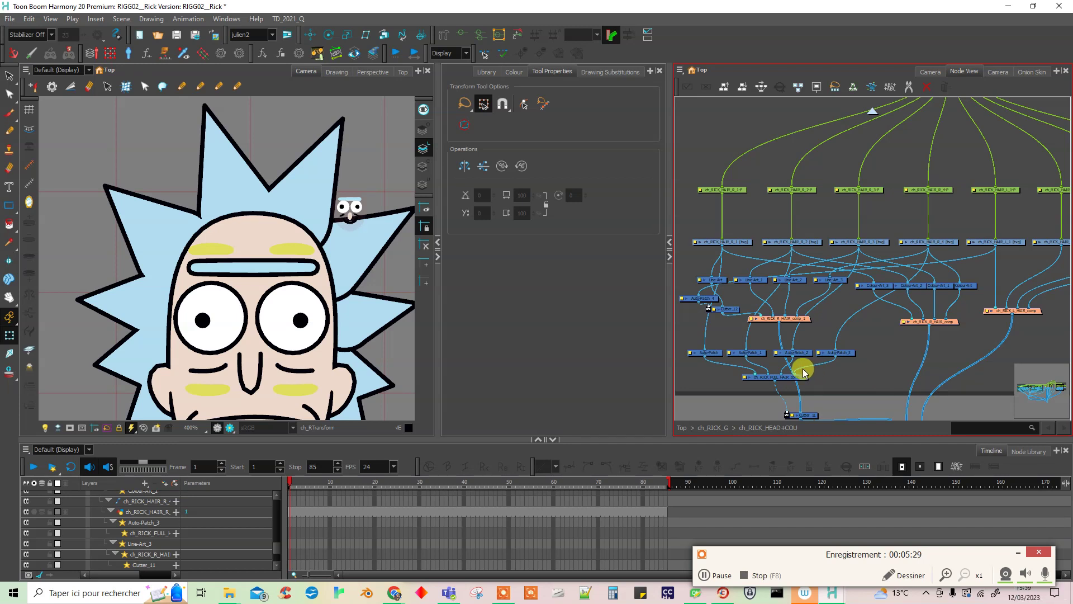
# Step: Move ch_RICK_L_HAIR_comp away from the right-hair nodes to make room for the left-hair patching setup
pyautogui.scroll(-3, 806, 369)
pyautogui.moveTo(895, 378); pyautogui.dragTo(869, 346)
pyautogui.moveTo(1057, 366); pyautogui.dragTo(1065, 404)
pyautogui.click(918, 412)
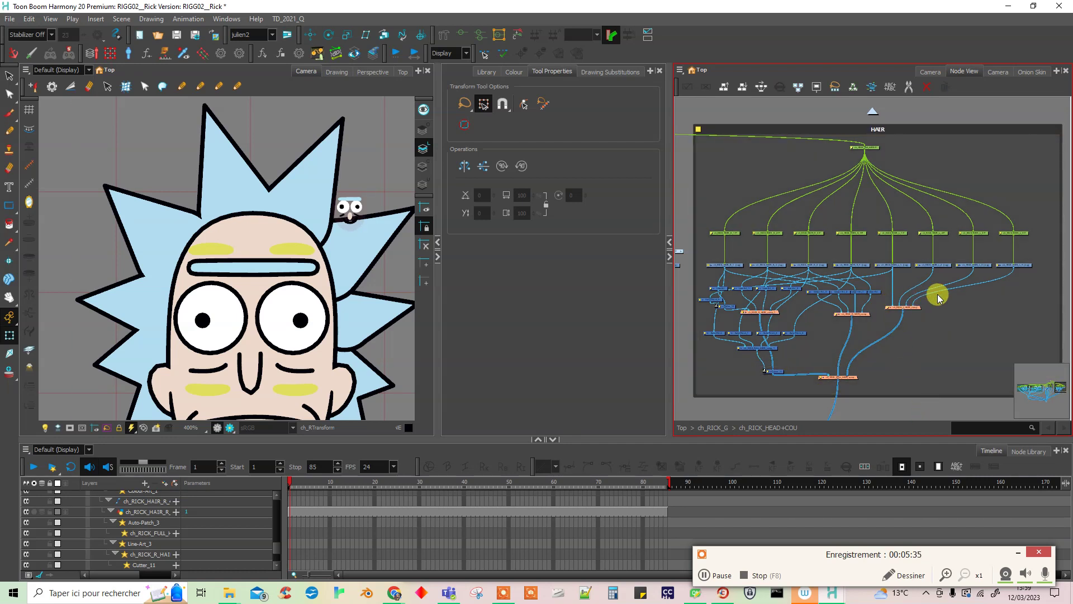
pyautogui.moveTo(902, 348); pyautogui.dragTo(826, 340)
pyautogui.moveTo(840, 302); pyautogui.dragTo(947, 317)
pyautogui.click(944, 335)
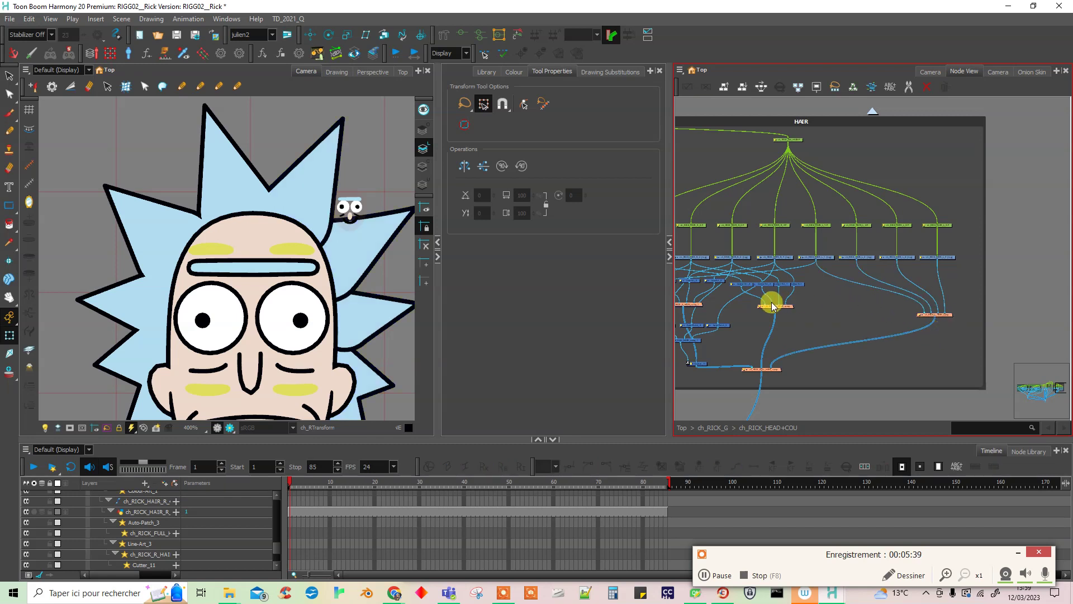
# Step: Duplicate ch_RICK_L_HAIR_comp, place the copy beside the original, and connect its output to ch_RICK_FULL_HAIR_comp
pyautogui.scroll(3, 907, 319)
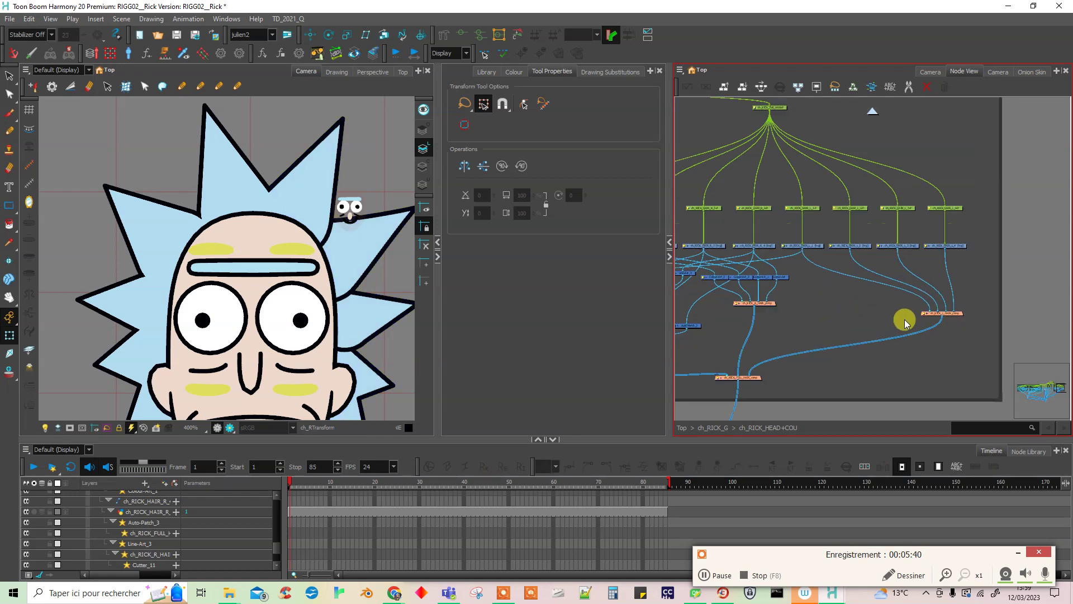
pyautogui.click(960, 317)
pyautogui.hotkey('ctrl', 'v')
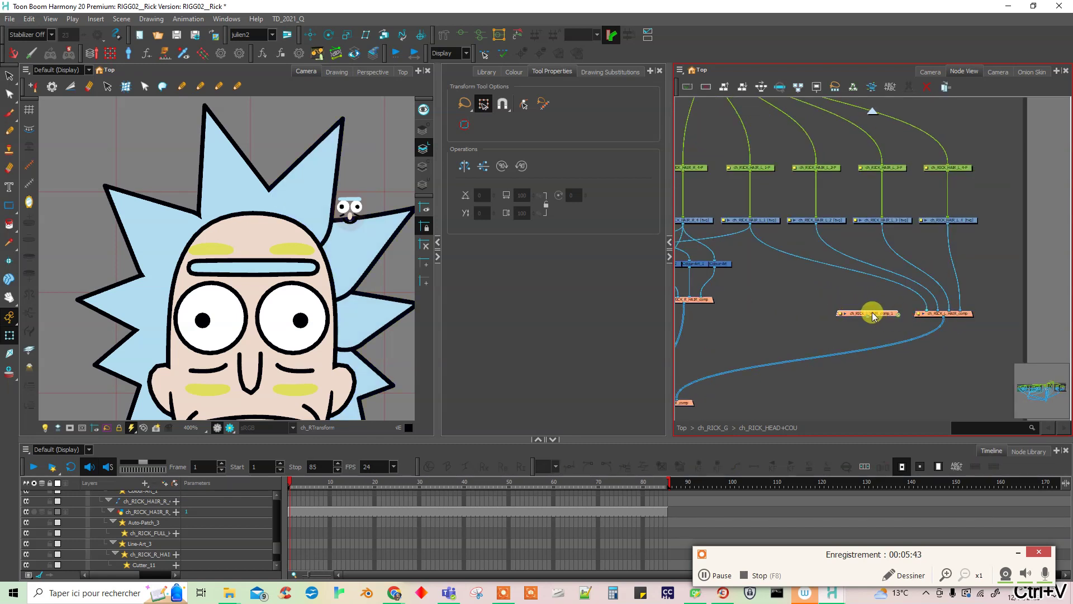
pyautogui.moveTo(778, 334); pyautogui.dragTo(875, 293)
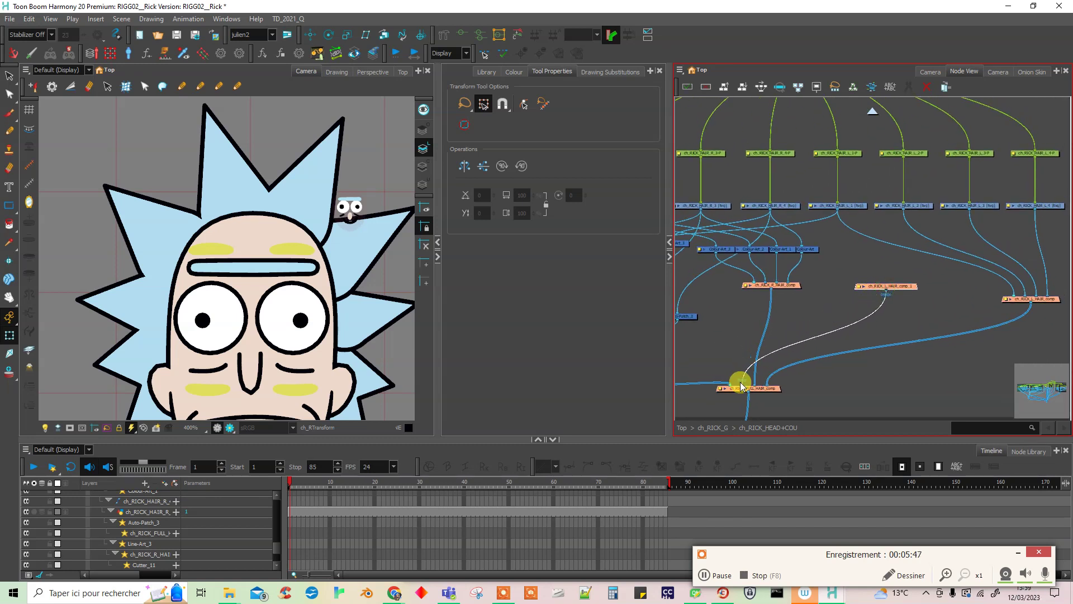
pyautogui.moveTo(920, 307); pyautogui.dragTo(835, 387)
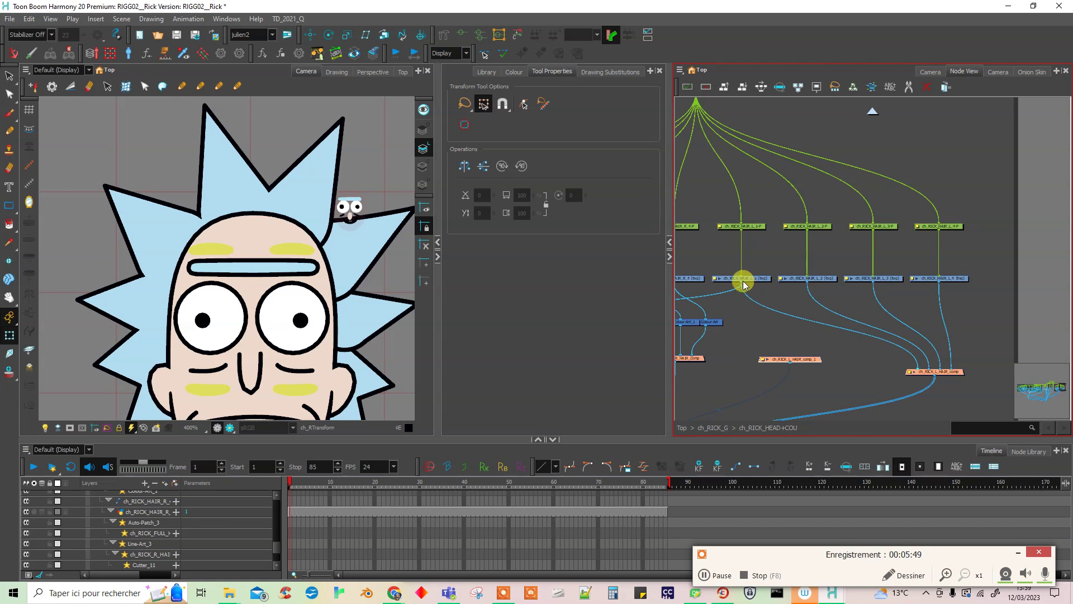
# Step: Connect the four left-hair drawings to the duplicated composite ch_RICK_L_HAIR_comp_1
pyautogui.moveTo(775, 353); pyautogui.dragTo(813, 351)
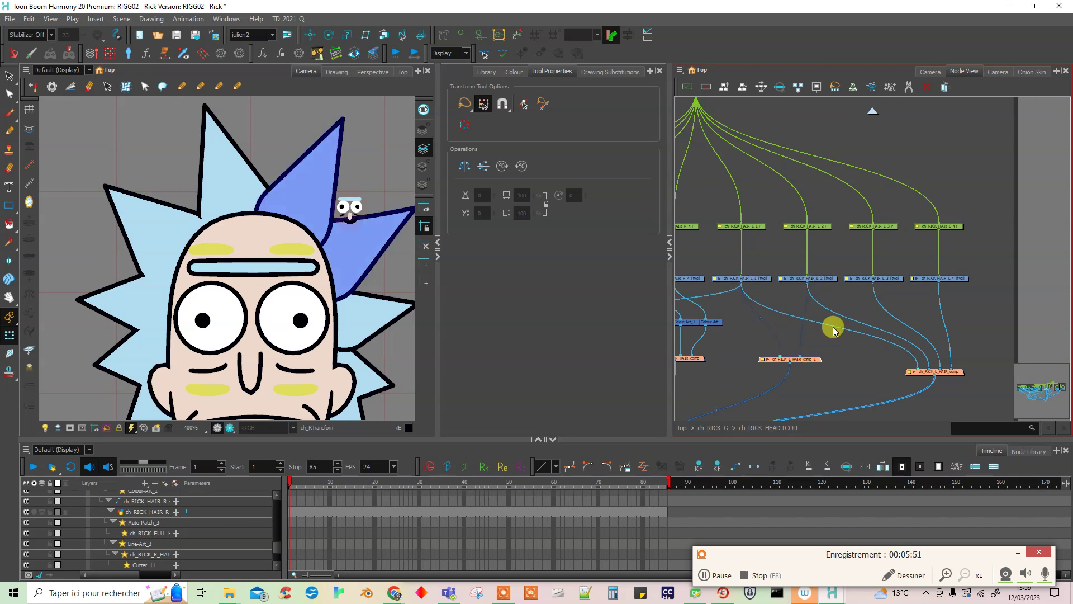
pyautogui.moveTo(870, 281); pyautogui.dragTo(810, 355)
pyautogui.moveTo(938, 282); pyautogui.dragTo(811, 353)
pyautogui.moveTo(749, 338); pyautogui.dragTo(801, 334)
# Step: Duplicate the Colour-Art node four times and place the copies on the left-hair cables to ch_RICK_L_HAIR_comp
pyautogui.click(769, 319)
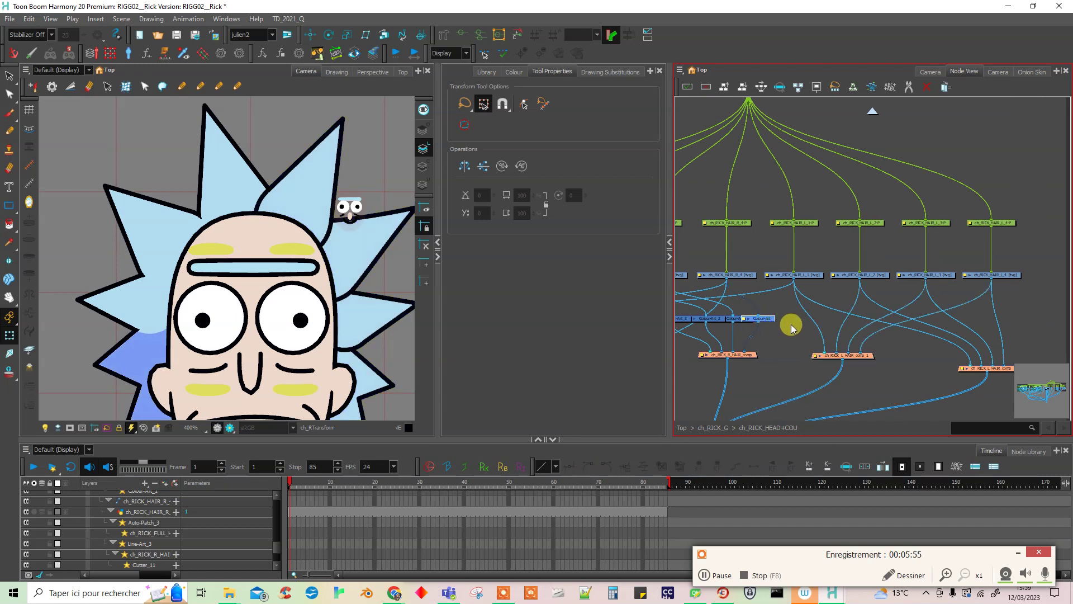
pyautogui.hotkey('ctrl', 'v')
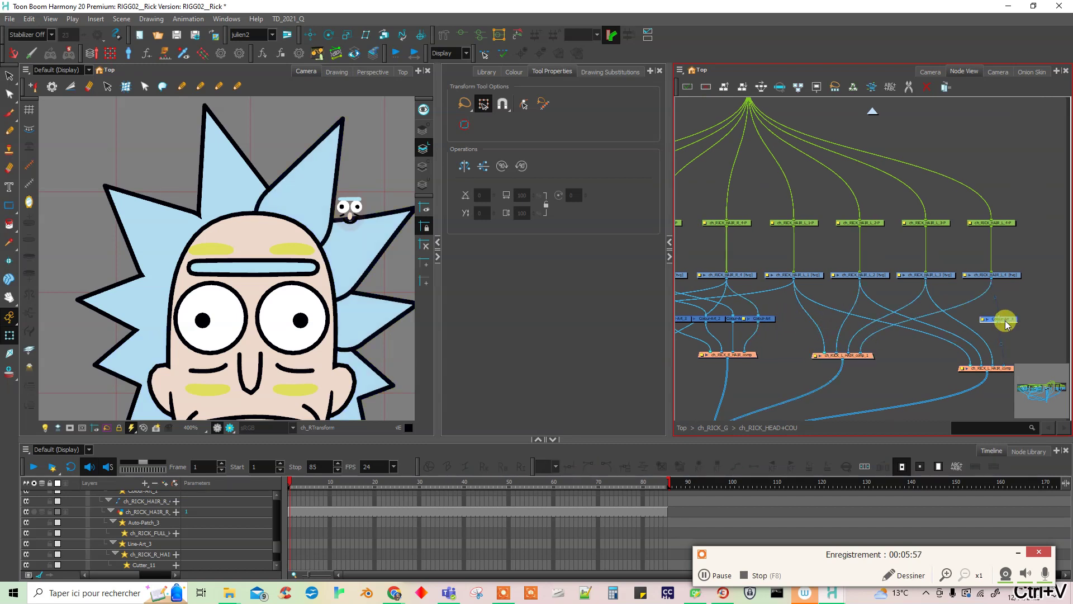
pyautogui.moveTo(1000, 323); pyautogui.dragTo(964, 321)
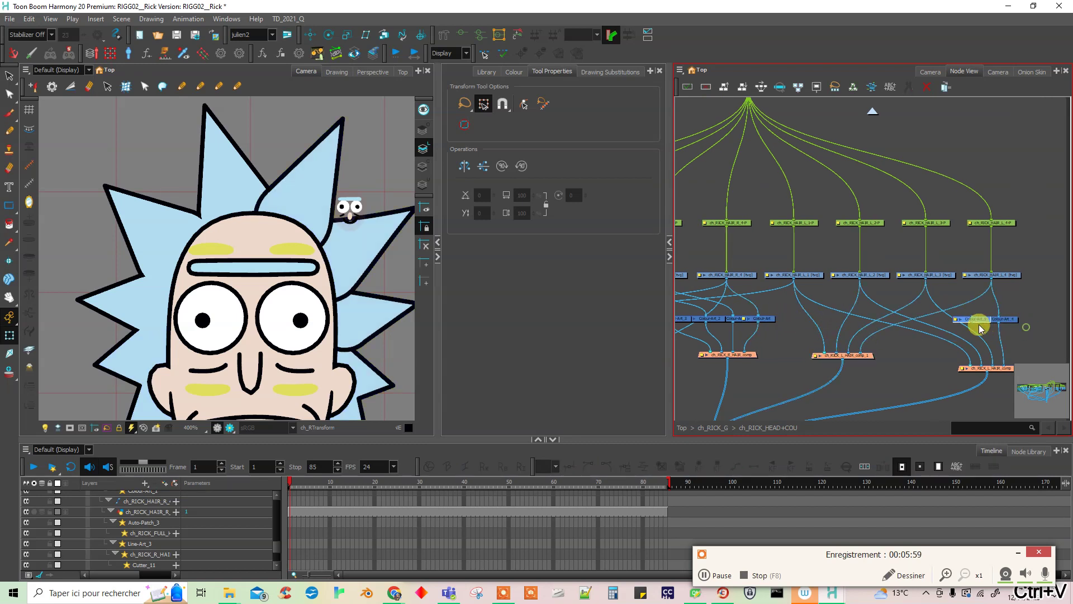
pyautogui.hotkey('ctrl', 'v')
pyautogui.moveTo(1039, 327); pyautogui.dragTo(1040, 326)
pyautogui.moveTo(975, 321)
pyautogui.mouseDown()
pyautogui.moveTo(1003, 324)
pyautogui.moveTo(956, 326)
pyautogui.moveTo(974, 325)
pyautogui.mouseUp()
pyautogui.hotkey('ctrl', 'c')
pyautogui.hotkey('ctrl', 'v')
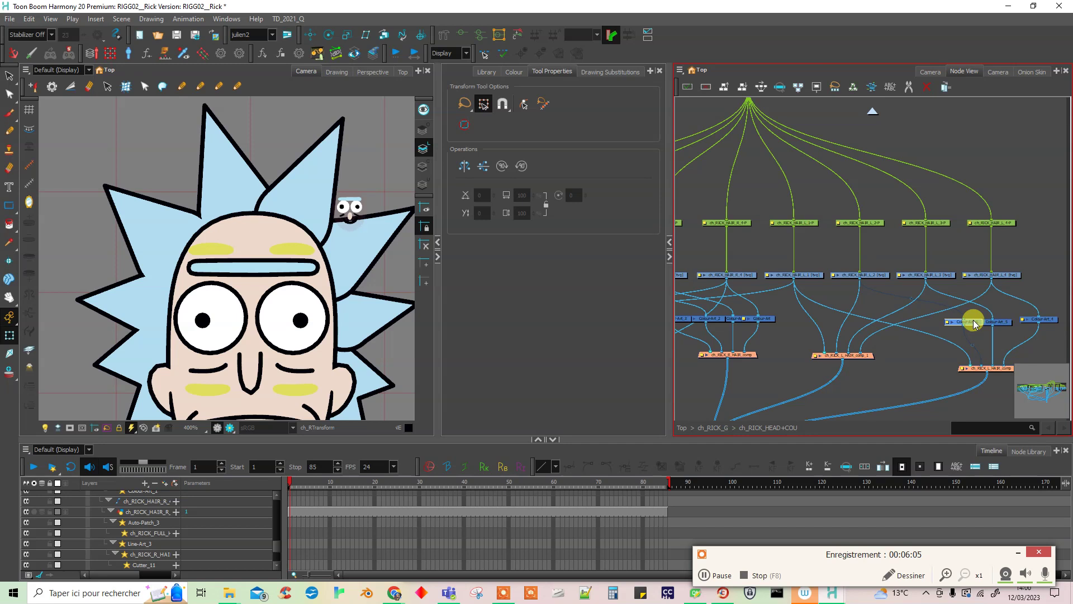
pyautogui.hotkey('ctrl', 'v')
pyautogui.moveTo(994, 333); pyautogui.dragTo(956, 336)
pyautogui.hscroll(-5, 950, 344)
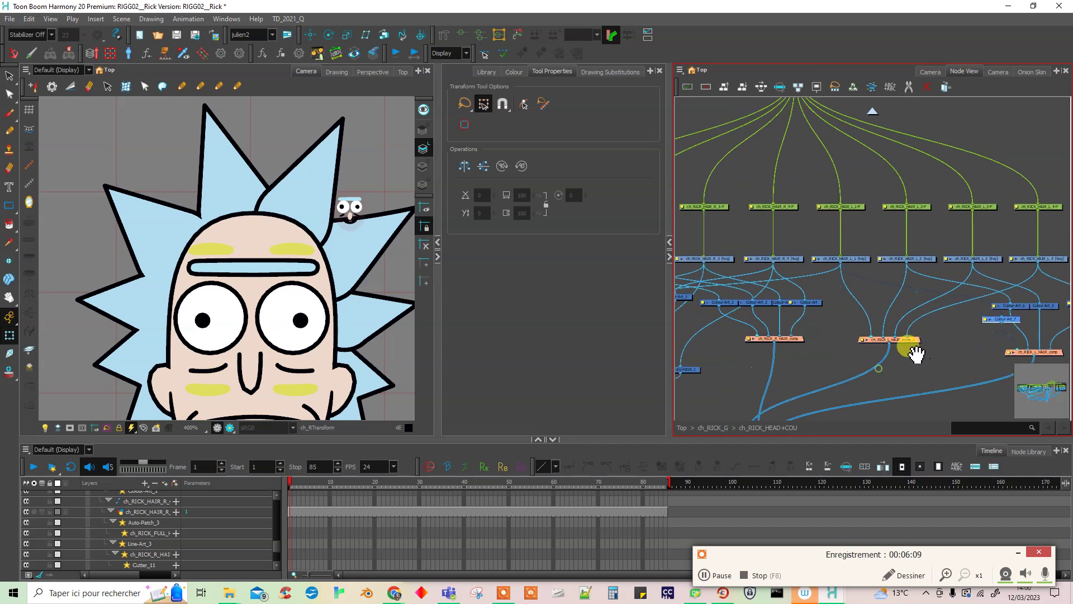
# Step: Duplicate the Line-Art node four times and place the copies on the left-hair cables to ch_RICK_L_HAIR_comp_1
pyautogui.click(756, 315)
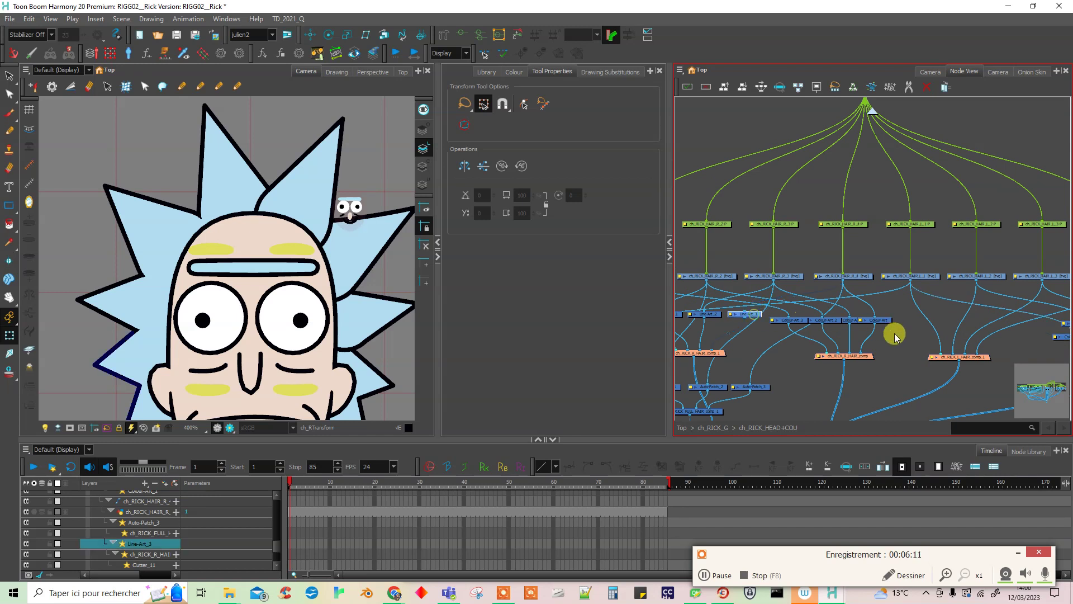
pyautogui.hotkey('ctrl', 'c')
pyautogui.click(928, 341)
pyautogui.hscroll(3, 950, 358)
pyautogui.hotkey('ctrl', 'v')
pyautogui.click(862, 330)
pyautogui.moveTo(856, 332); pyautogui.dragTo(958, 331)
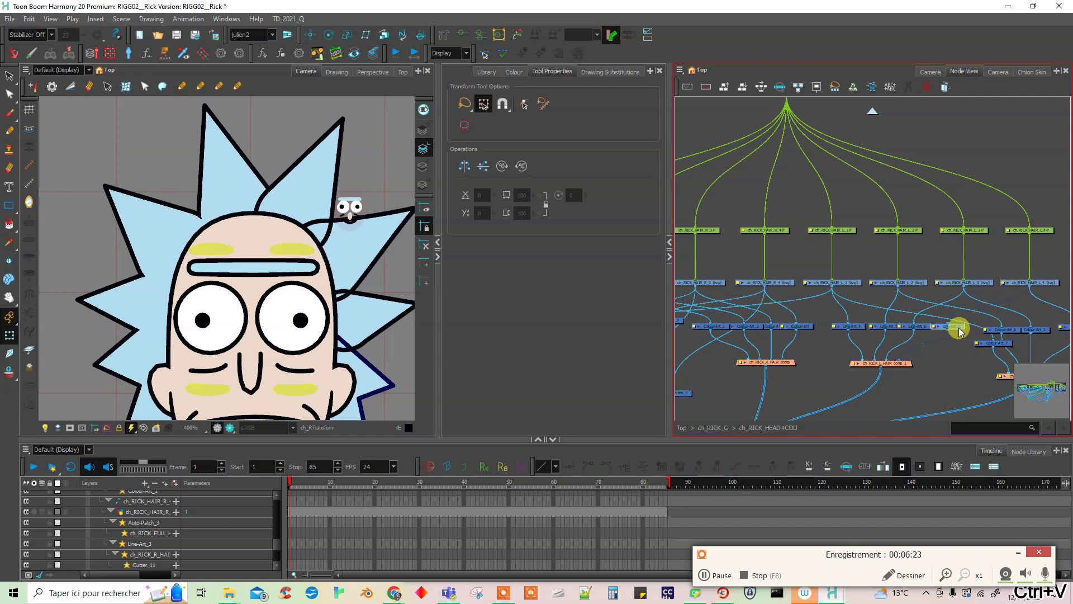
# Step: Reposition ch_RICK_L_HAIR_comp_1 and place a copy of the Cutter on its output cable to ch_RICK_FULL_HAIR_comp
pyautogui.moveTo(900, 364); pyautogui.dragTo(931, 365)
pyautogui.moveTo(850, 396); pyautogui.dragTo(956, 353)
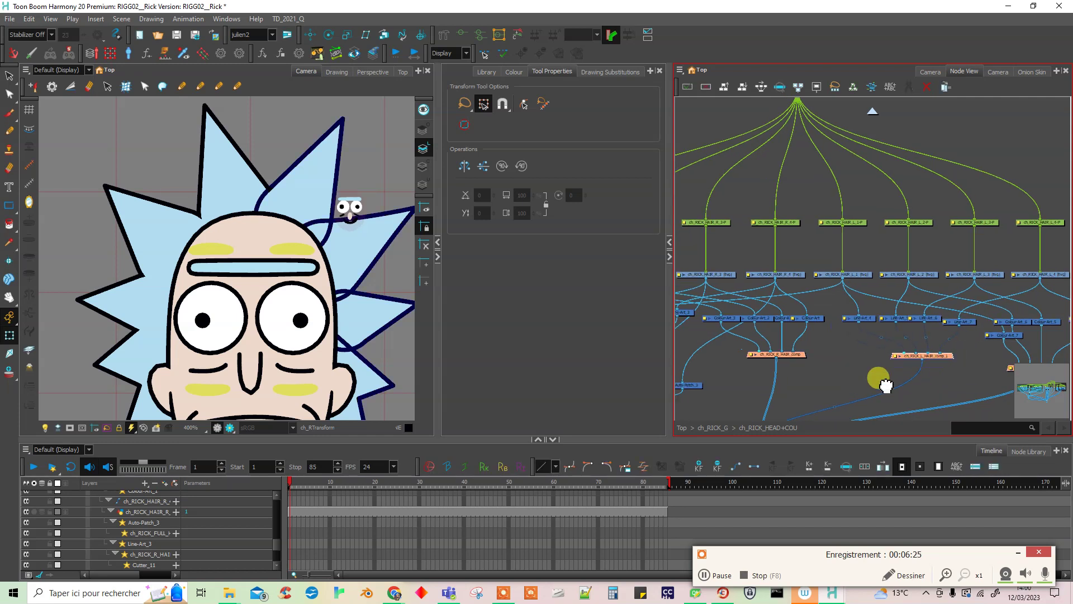
pyautogui.moveTo(765, 383); pyautogui.dragTo(798, 351)
pyautogui.click(781, 382)
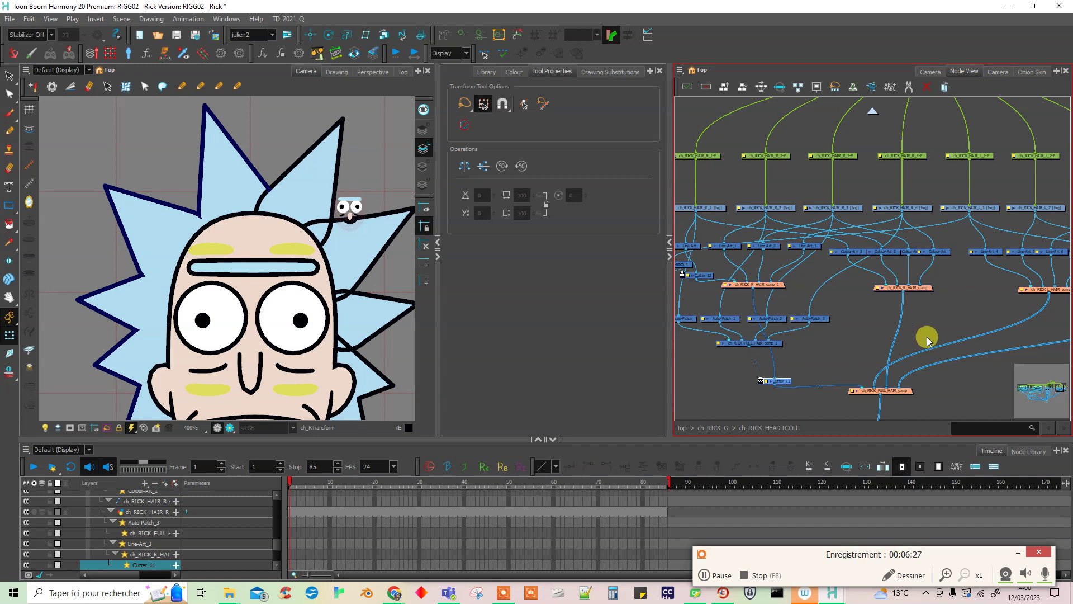
pyautogui.moveTo(995, 347); pyautogui.dragTo(963, 337)
pyautogui.hotkey('ctrl', 'v')
pyautogui.hscroll(-3, 879, 352)
# Step: Duplicate the Auto-Patch node four times, connect each copy to one left-hair drawing, and arrange the copies beside the left Cutter
pyautogui.click(803, 342)
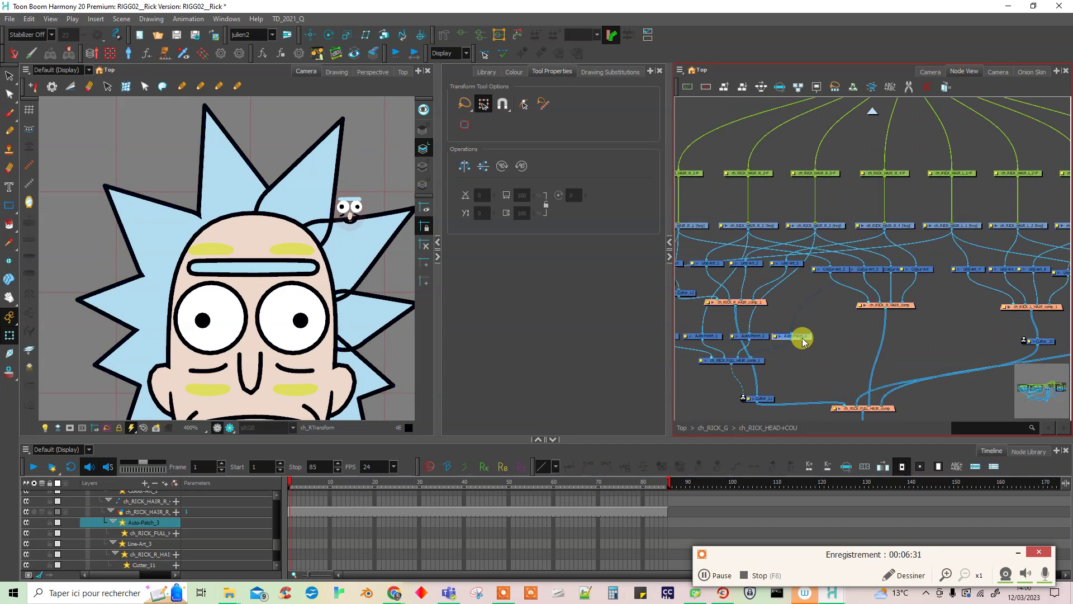
pyautogui.moveTo(968, 347); pyautogui.dragTo(846, 376)
pyautogui.hotkey('ctrl', 'v')
pyautogui.moveTo(842, 271); pyautogui.dragTo(833, 370)
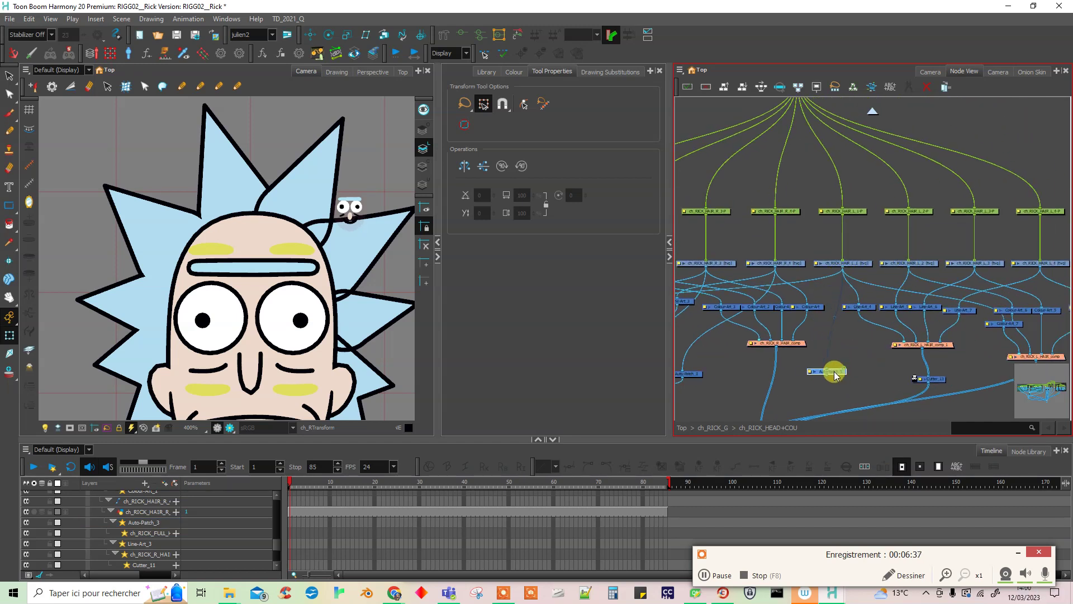
pyautogui.hotkey('ctrl', 'v')
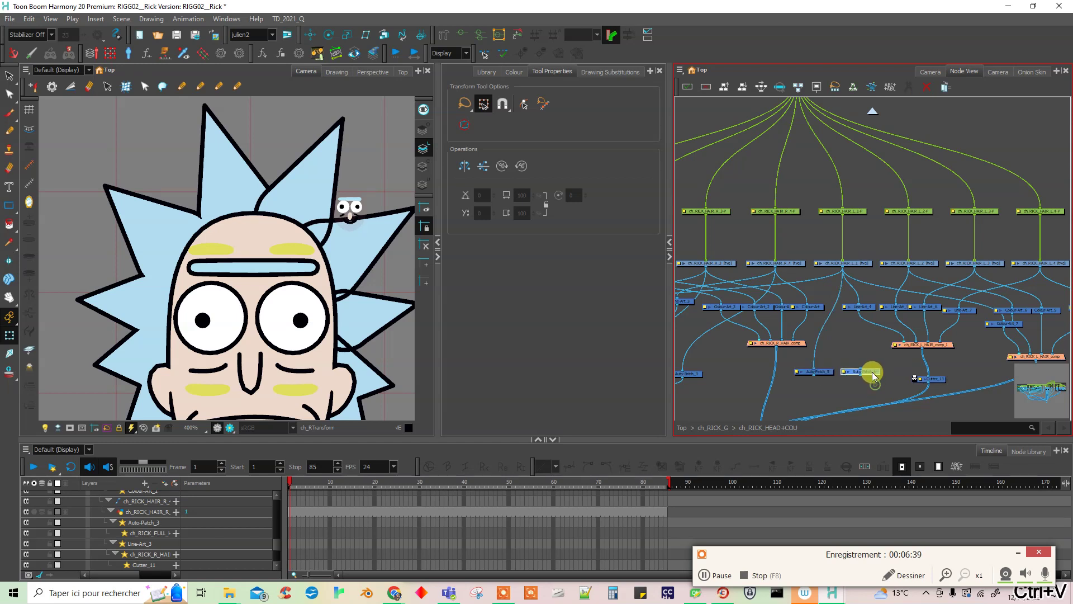
pyautogui.moveTo(910, 270); pyautogui.dragTo(857, 371)
pyautogui.hotkey('ctrl', 'v')
pyautogui.moveTo(973, 271); pyautogui.dragTo(858, 376)
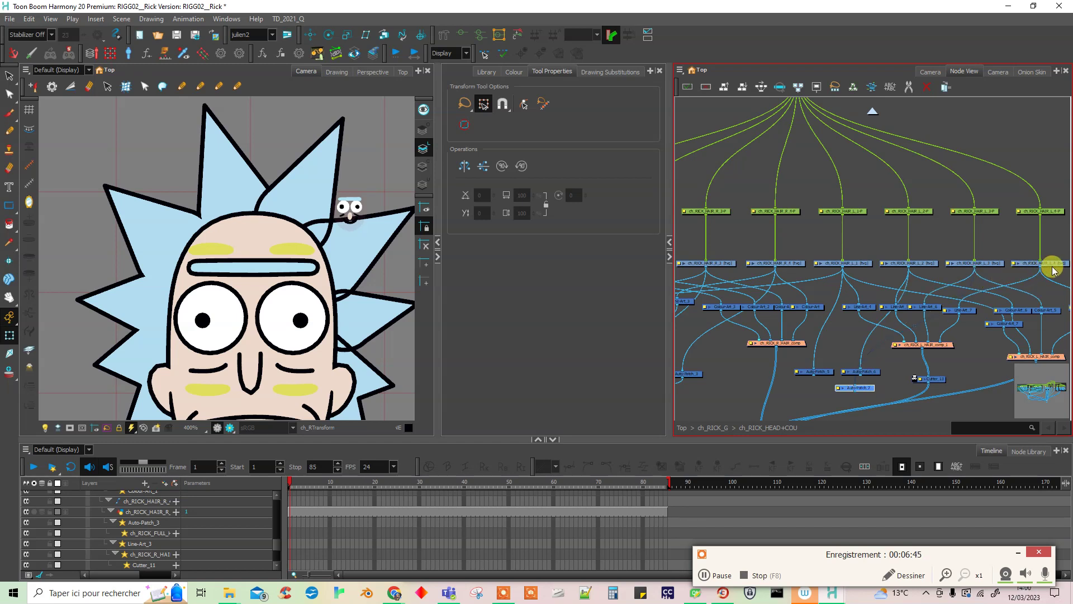
pyautogui.hotkey('ctrl', 'v')
pyautogui.moveTo(1039, 270); pyautogui.dragTo(870, 365)
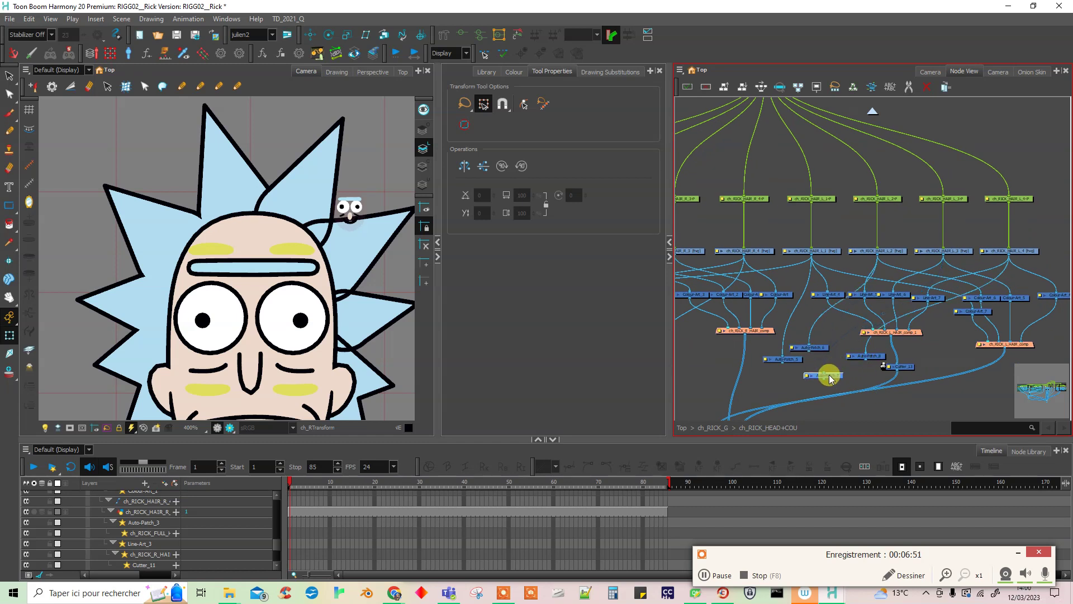
pyautogui.moveTo(875, 358); pyautogui.dragTo(868, 356)
# Step: Duplicate ch_RICK_FULL_HAIR_comp_1, connect the four left Auto-Patch nodes to the copy, and feed it into the left Cutter's matte input
pyautogui.moveTo(780, 391); pyautogui.dragTo(895, 360)
pyautogui.moveTo(756, 359); pyautogui.dragTo(816, 344)
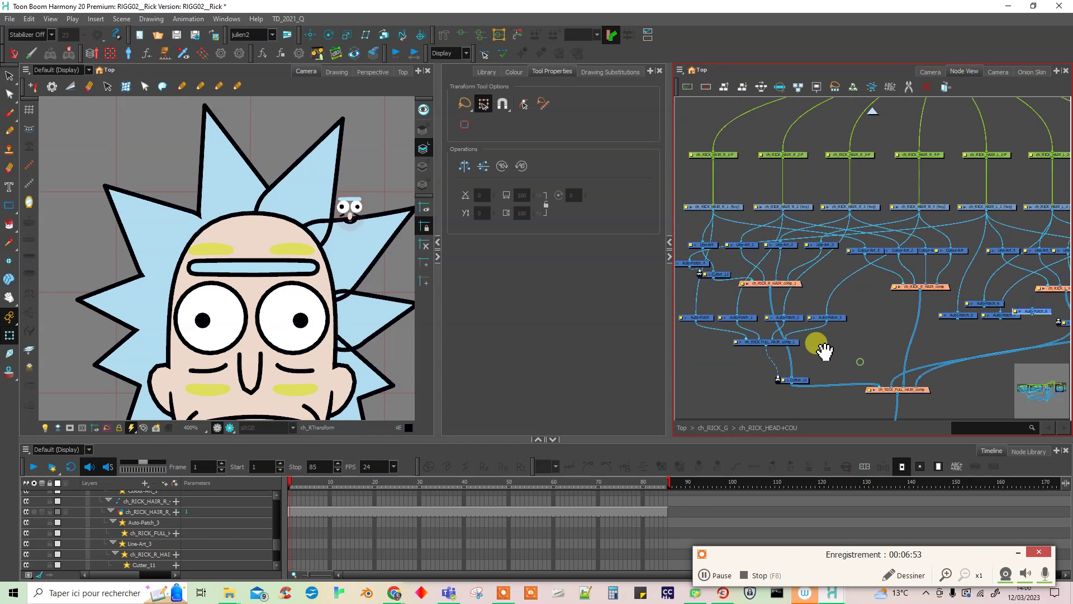
pyautogui.click(791, 342)
pyautogui.click(850, 334)
pyautogui.moveTo(934, 364); pyautogui.dragTo(889, 360)
pyautogui.moveTo(1015, 331); pyautogui.dragTo(1016, 376)
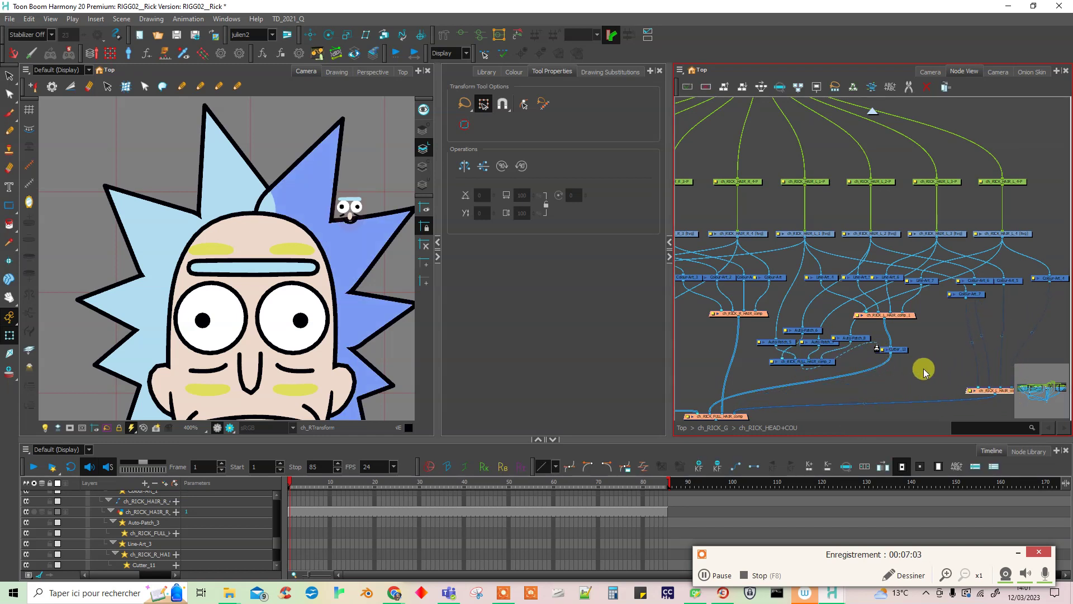
pyautogui.click(890, 357)
# Step: Duplicate the left Cutter and place the copy on the first left-hair Line-Art's cable to ch_RICK_L_HAIR_comp_1
pyautogui.moveTo(850, 304); pyautogui.dragTo(897, 321)
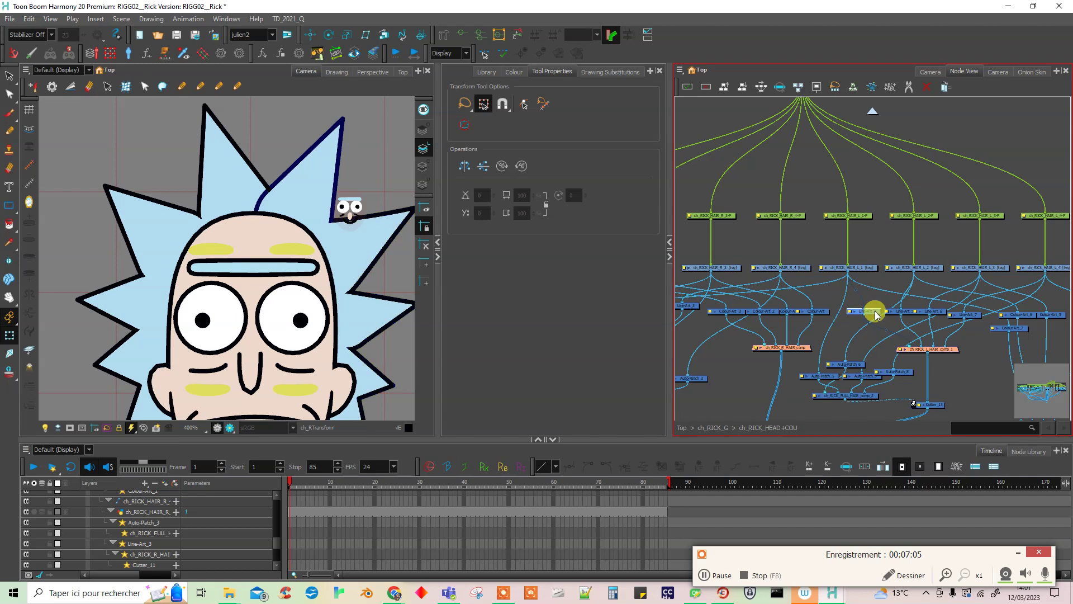
pyautogui.click(305, 175)
pyautogui.click(921, 313)
pyautogui.moveTo(874, 312)
pyautogui.mouseDown()
pyautogui.moveTo(874, 302)
pyautogui.moveTo(871, 311)
pyautogui.mouseUp()
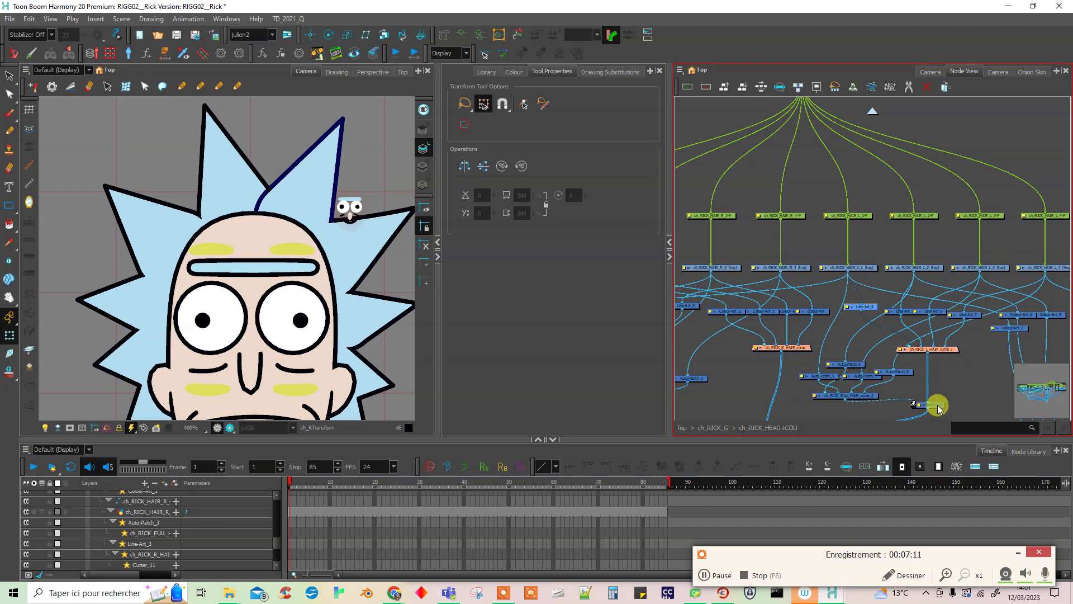
pyautogui.hotkey('ctrl', 'c')
pyautogui.hotkey('ctrl', 'v')
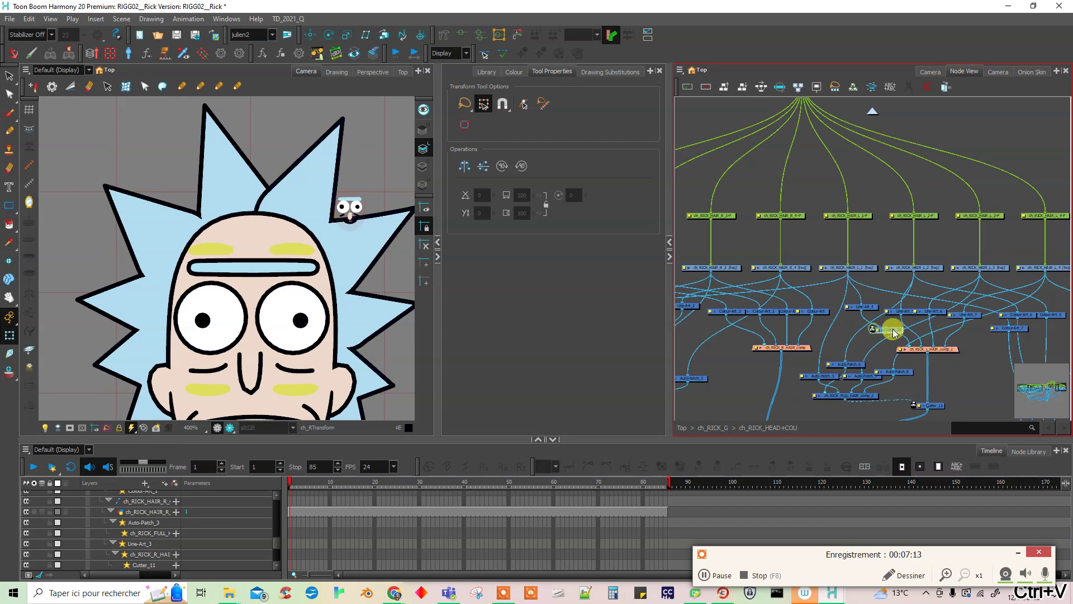
pyautogui.moveTo(892, 334); pyautogui.dragTo(979, 344)
# Step: Connect the Auto-Patch of the first right-hair drawing to the matte input of the Cutter on the first left-hair Line-Art
pyautogui.click(868, 310)
pyautogui.moveTo(897, 367); pyautogui.dragTo(880, 355)
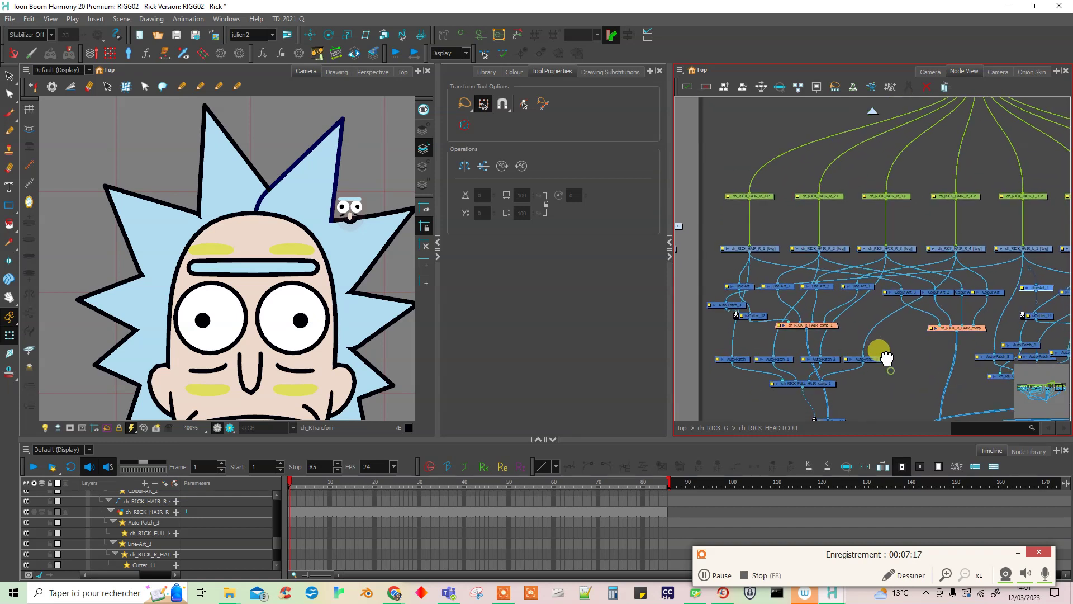
pyautogui.click(774, 248)
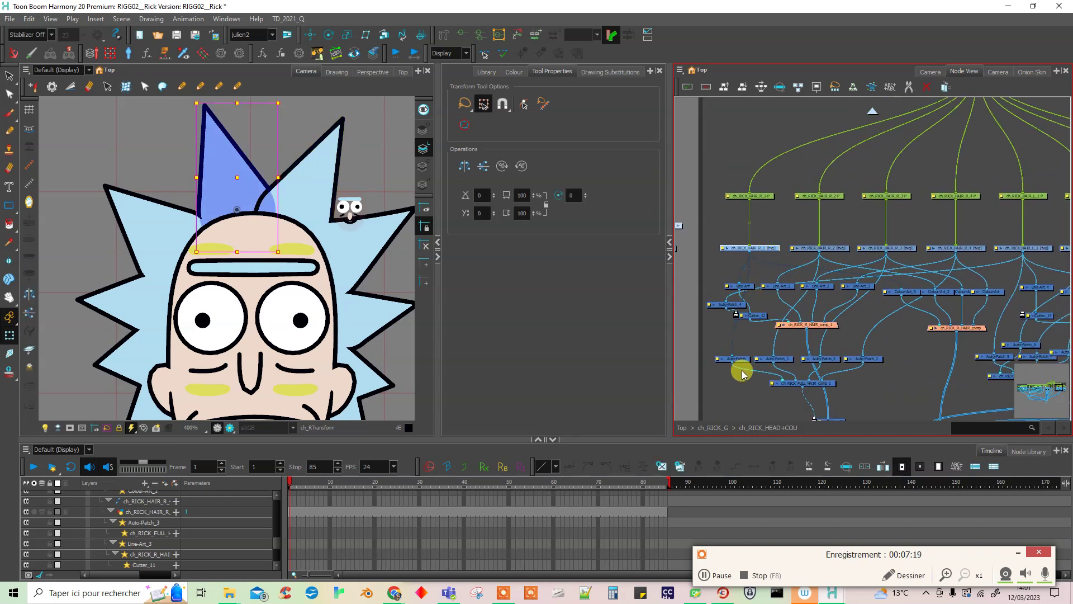
pyautogui.moveTo(732, 368); pyautogui.dragTo(815, 335)
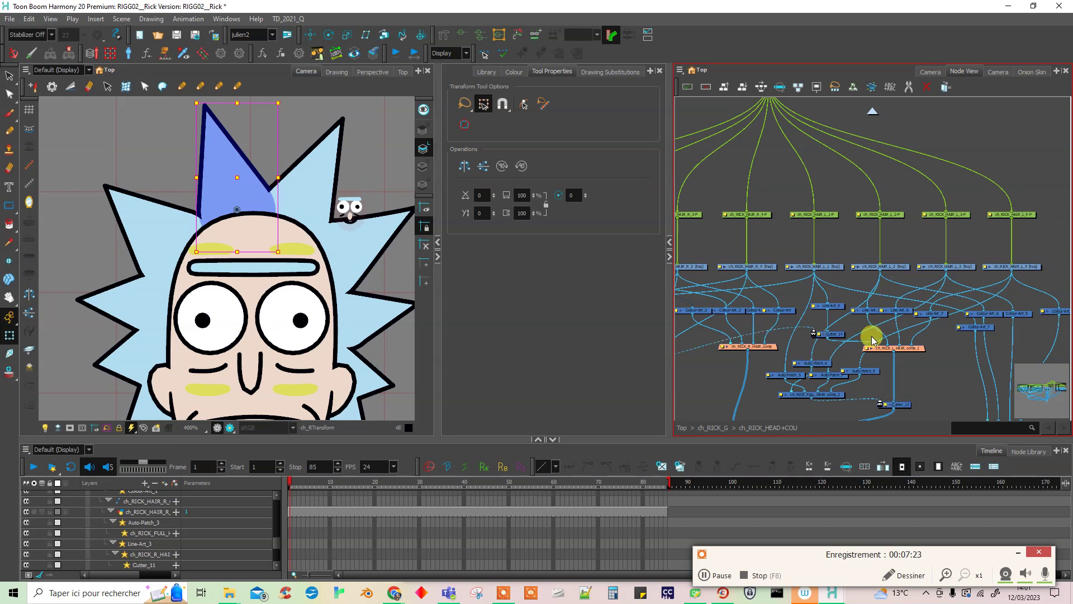
pyautogui.click(910, 364)
# Step: Test the outline blending by rotating the lower, middle and upper side locks of the left hair in turn, undoing each rotation
pyautogui.scroll(-5, 850, 307)
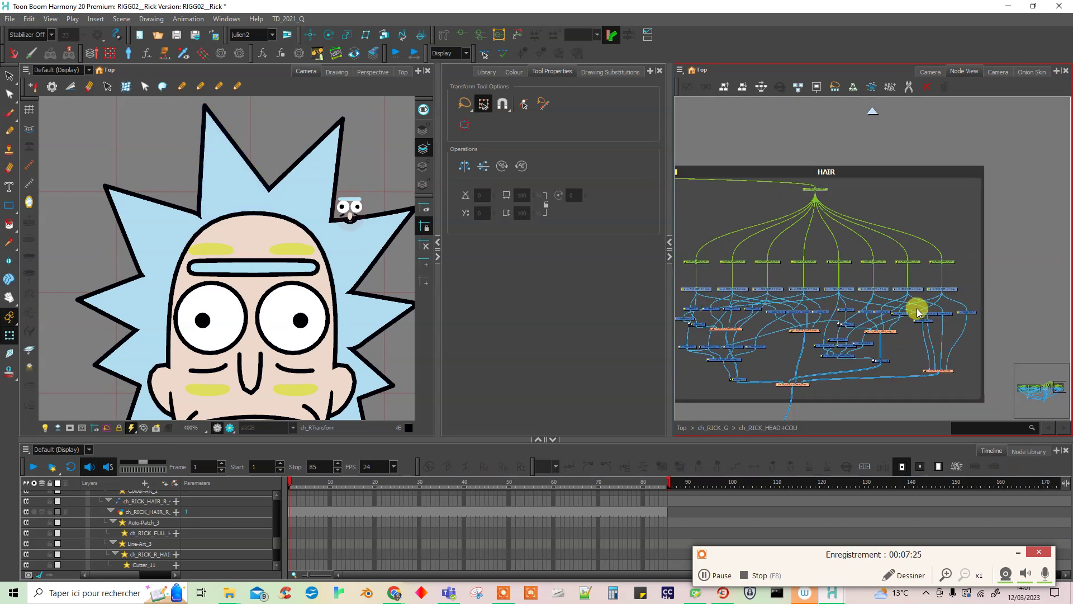
pyautogui.scroll(-2, 914, 313)
pyautogui.moveTo(778, 375); pyautogui.dragTo(801, 370)
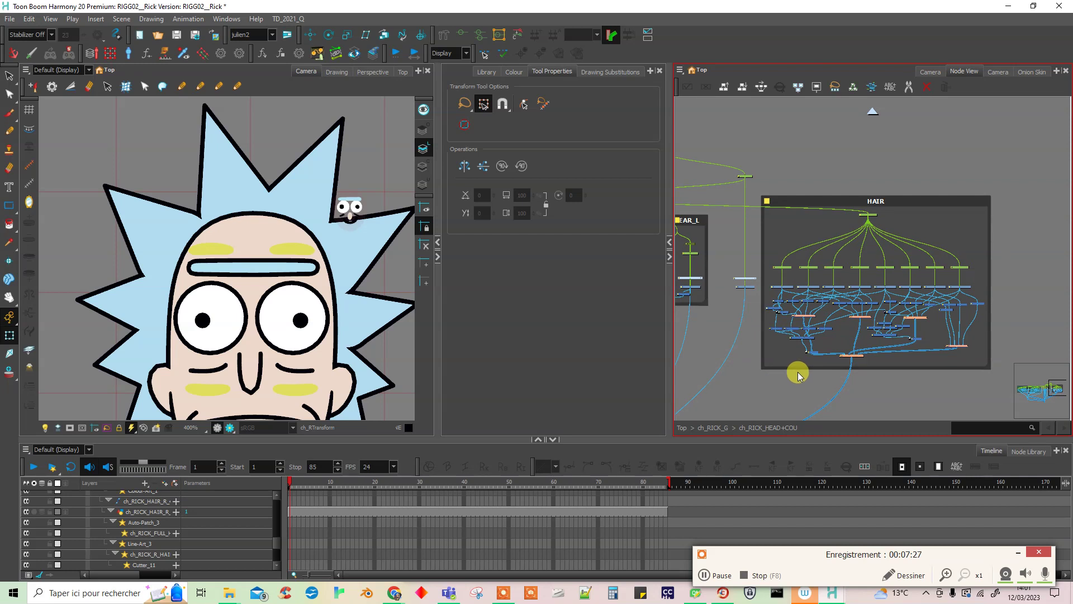
pyautogui.moveTo(375, 359); pyautogui.dragTo(359, 305)
pyautogui.click(360, 312)
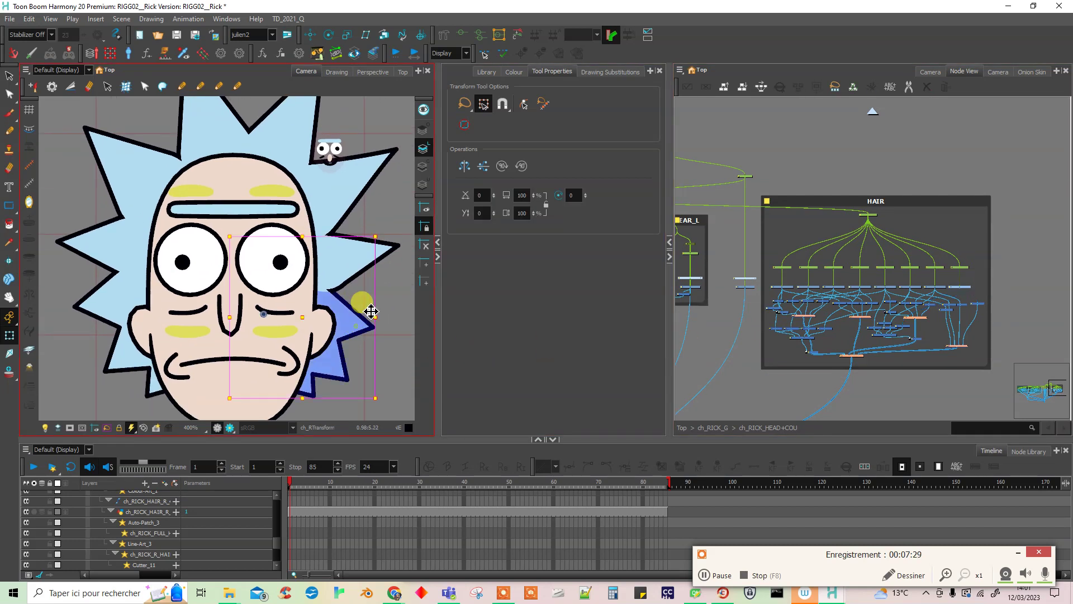
pyautogui.moveTo(383, 239)
pyautogui.mouseDown()
pyautogui.moveTo(352, 180)
pyautogui.moveTo(360, 304)
pyautogui.moveTo(379, 222)
pyautogui.mouseUp()
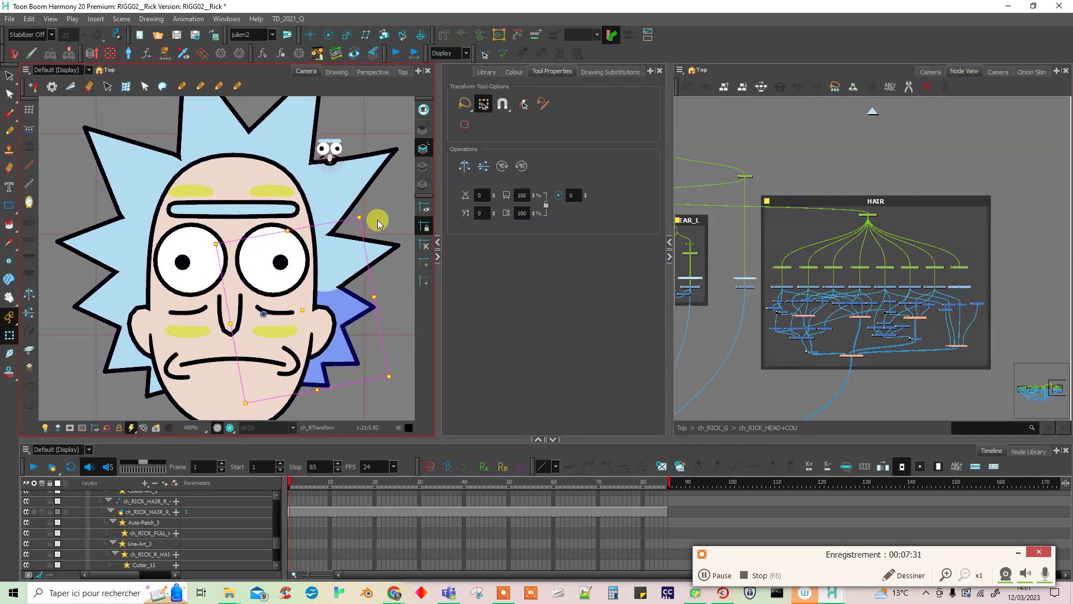
pyautogui.hotkey('ctrl', 'z')
pyautogui.moveTo(414, 262)
pyautogui.mouseDown()
pyautogui.moveTo(384, 246)
pyautogui.moveTo(397, 221)
pyautogui.moveTo(404, 262)
pyautogui.mouseUp()
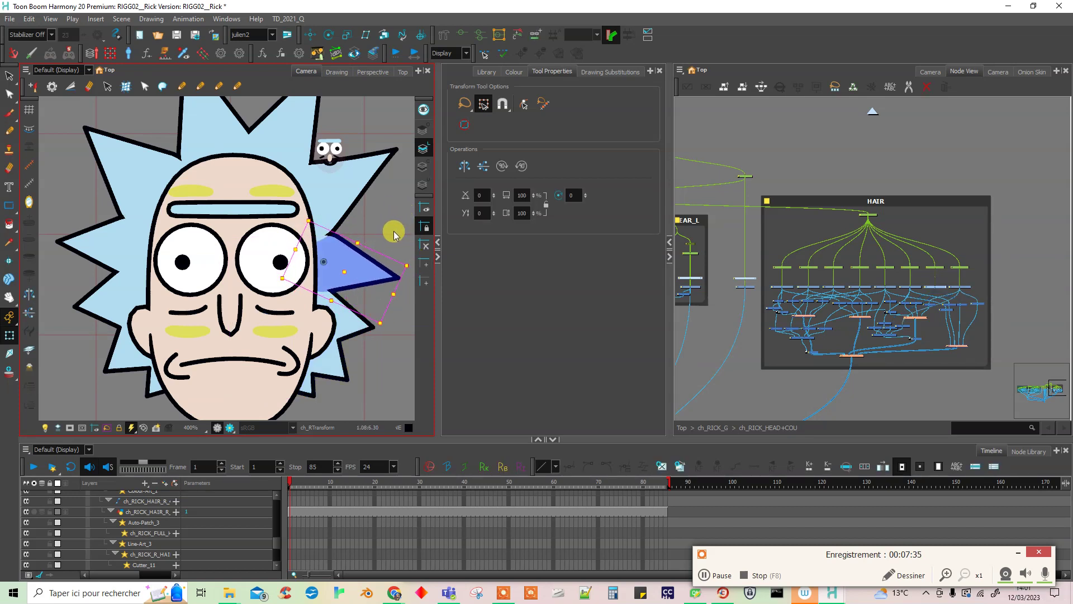
pyautogui.hotkey('ctrl', 'z')
pyautogui.moveTo(382, 171); pyautogui.dragTo(407, 179)
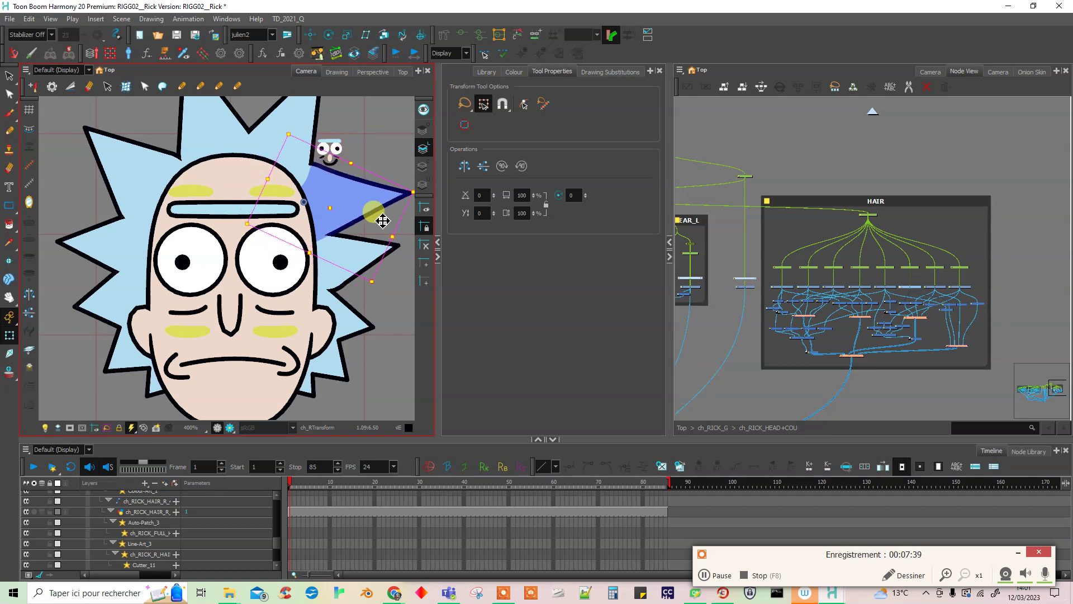
pyautogui.hotkey('ctrl', 'z')
pyautogui.click(789, 369)
pyautogui.click(836, 394)
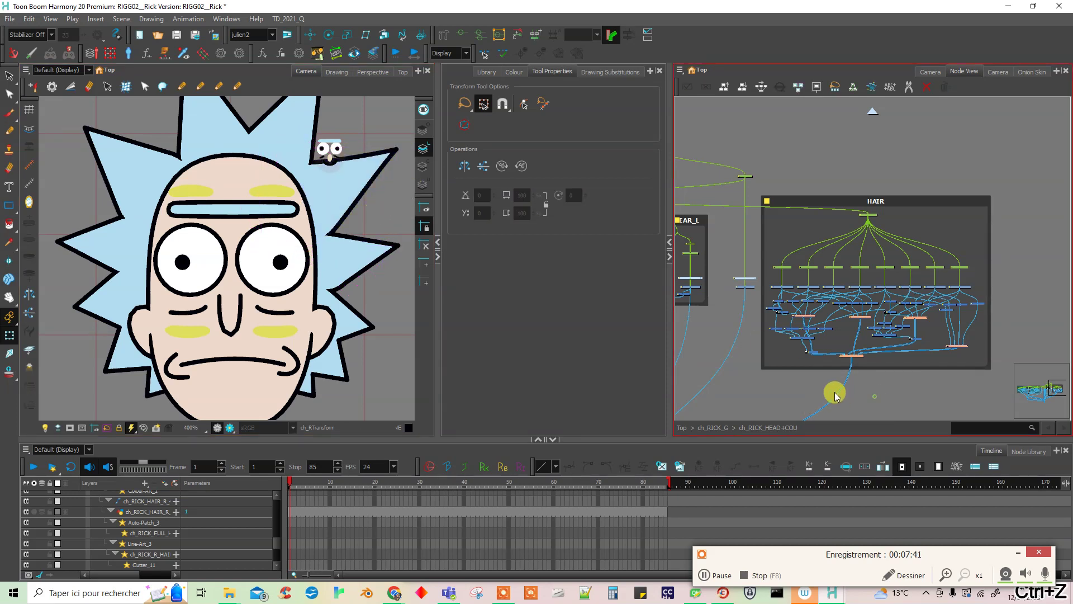